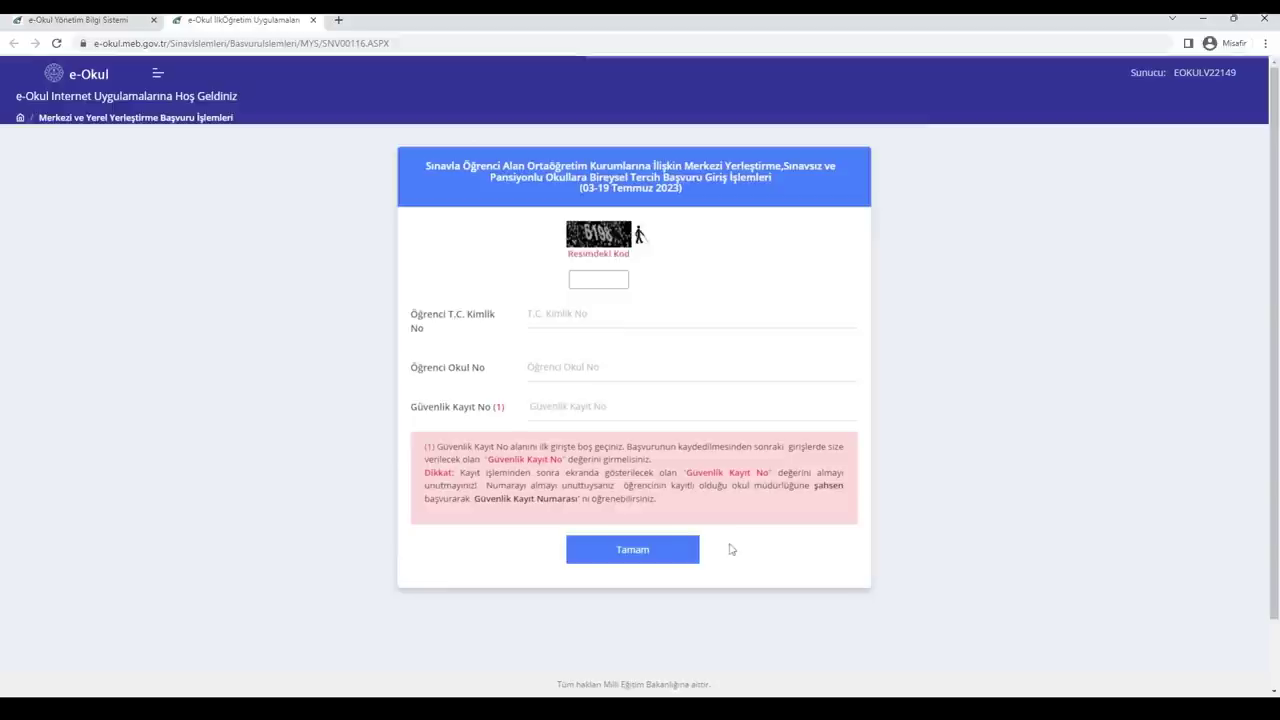
# Submit the student login form and open the Yerel Yerleştirme Tercih İşlemleri page.
pyautogui.click(614, 551)
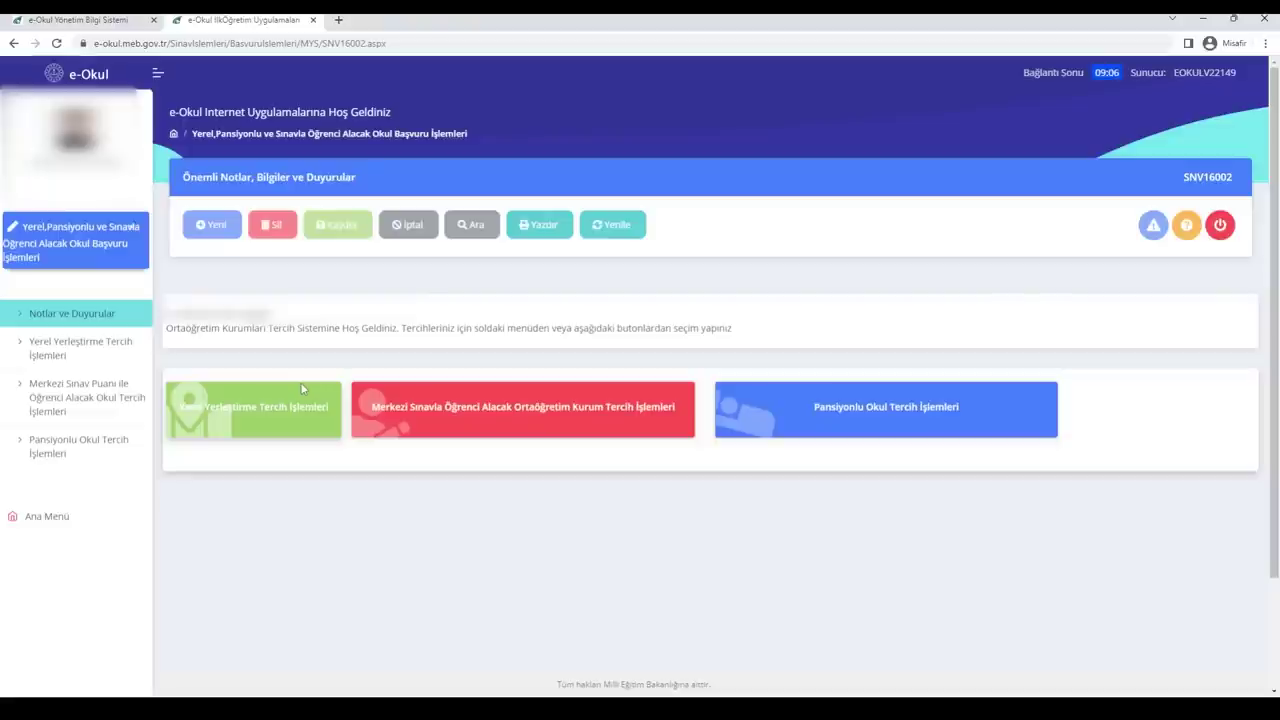
pyautogui.click(268, 416)
# Add Kadıköy's Melahat Akkutlu Anadolu Lisesi (74800) and Suadiye Hacı Mustafa Tarman Anadolu Lisesi (78291) to the local placement preferences.
pyautogui.scroll(-5, 429, 354)
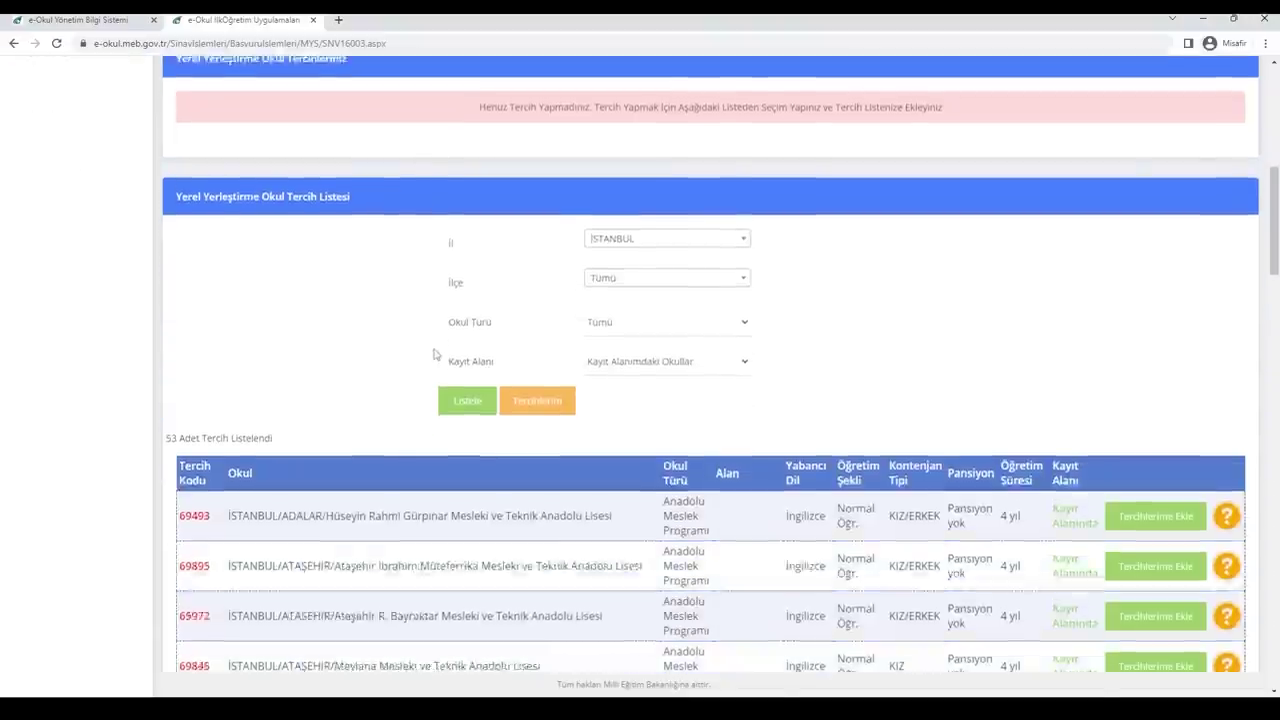
pyautogui.scroll(-4, 435, 354)
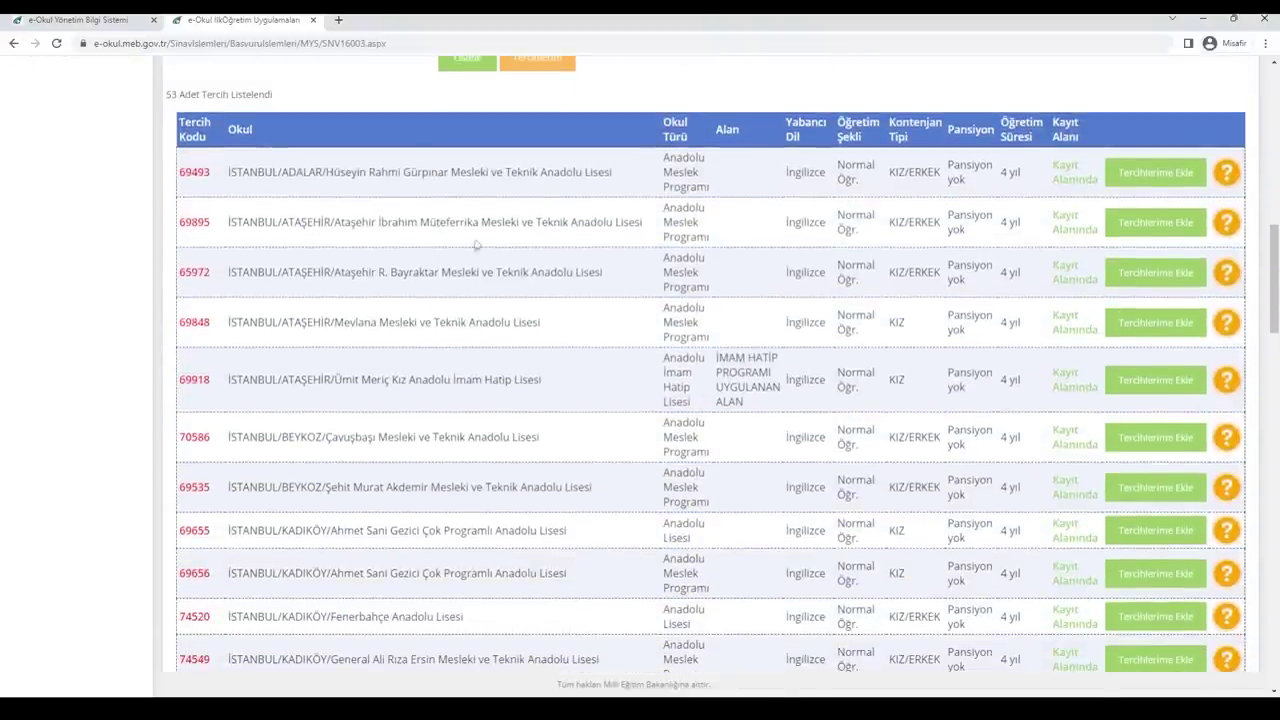
pyautogui.scroll(-2, 396, 433)
pyautogui.scroll(-9, 396, 433)
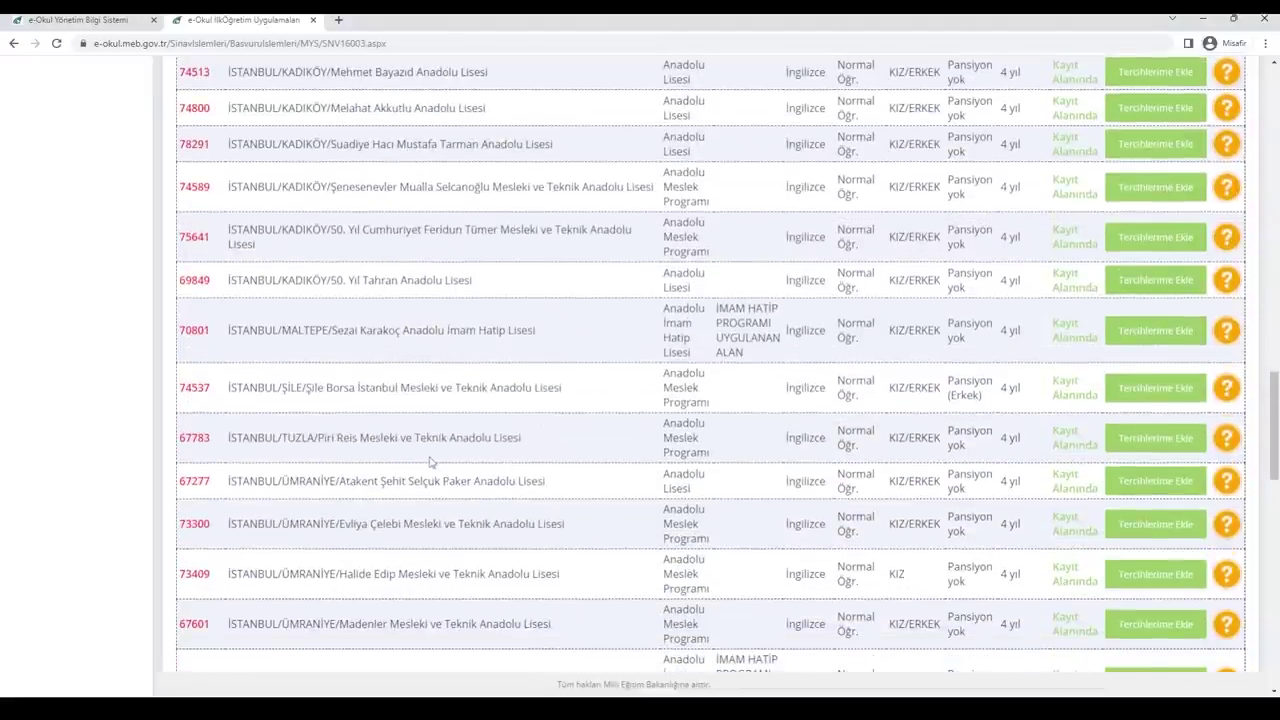
pyautogui.scroll(-3, 432, 461)
pyautogui.scroll(3, 438, 460)
pyautogui.scroll(3, 438, 461)
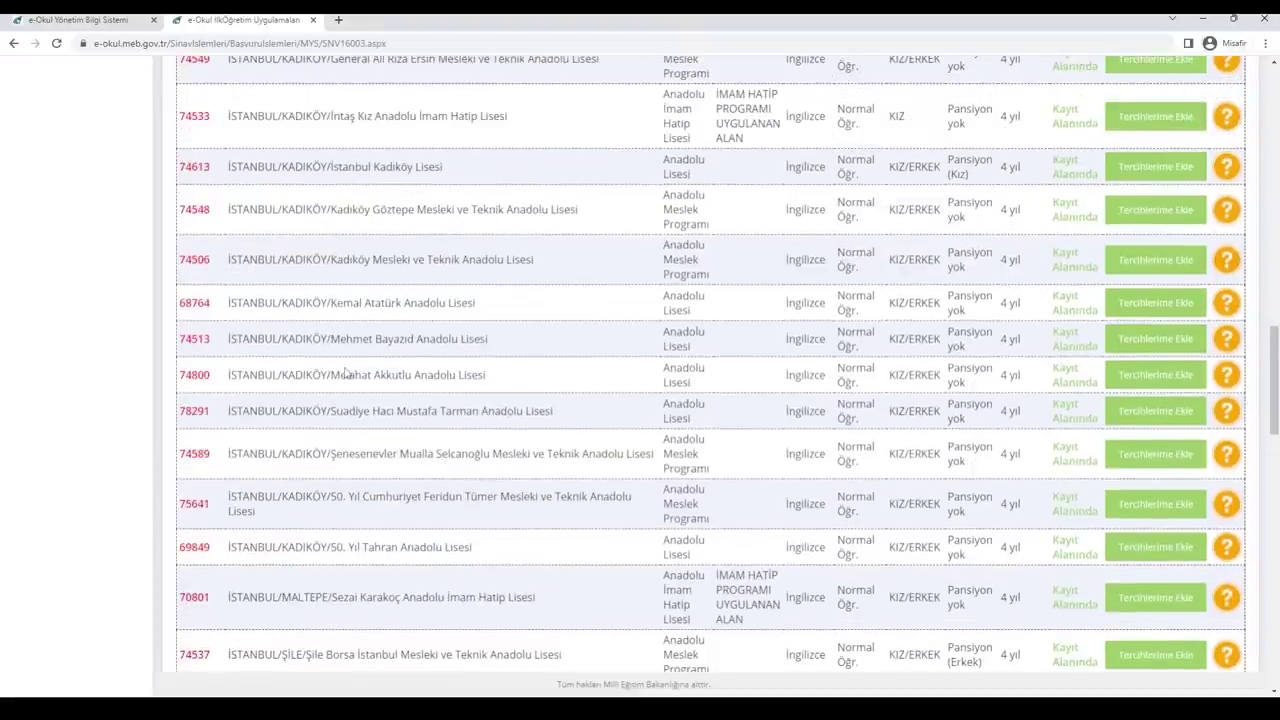
pyautogui.click(1168, 376)
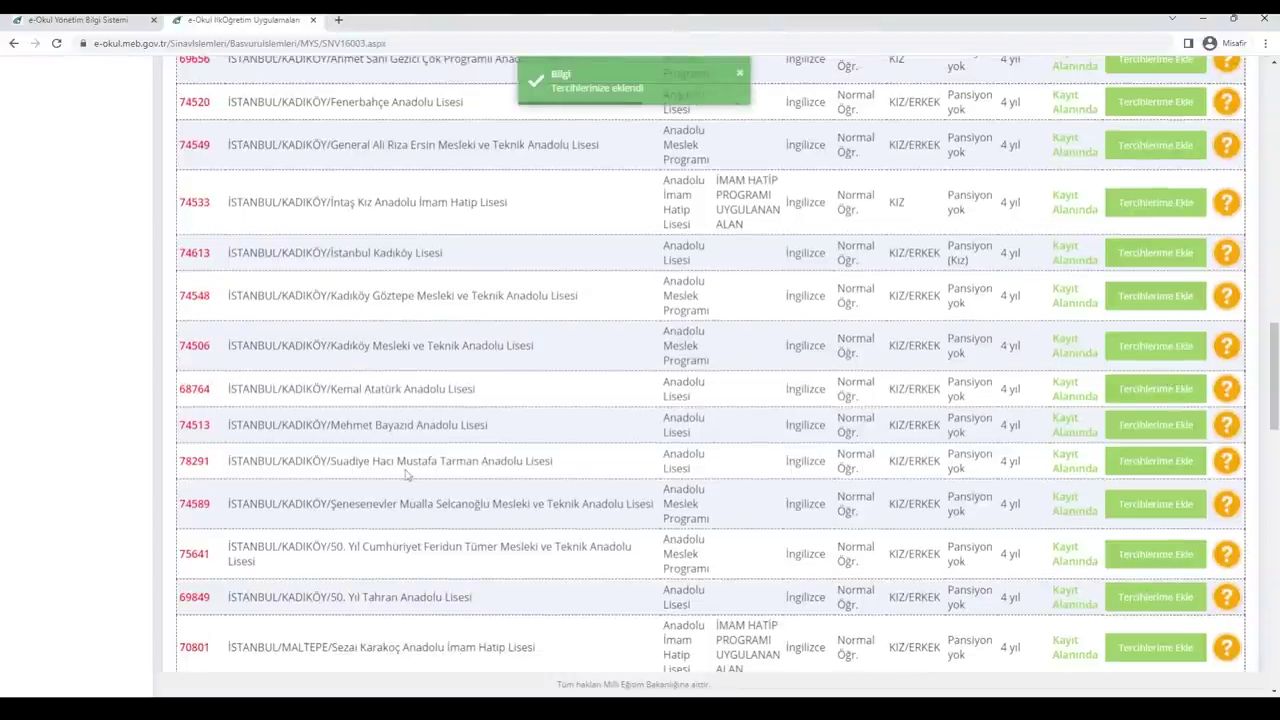
pyautogui.click(1188, 468)
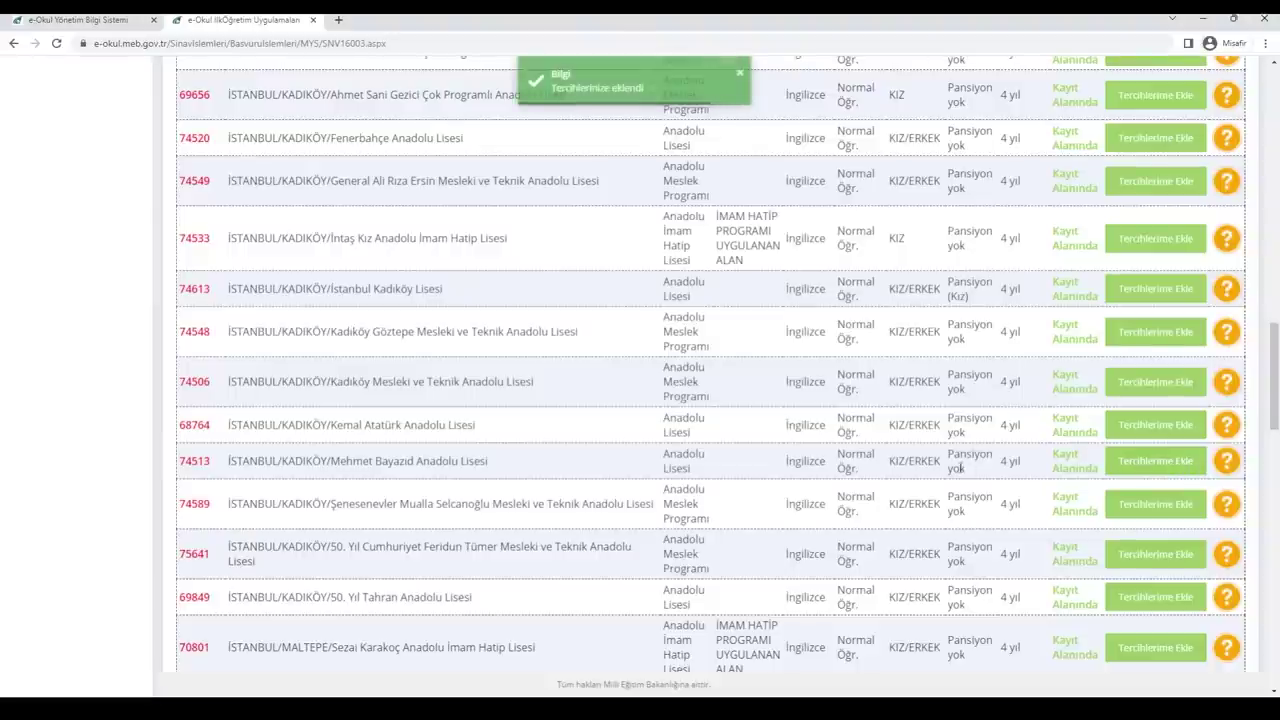
# Try the preference ordering by moving the second school up to first place and back down again.
pyautogui.scroll(10, 970, 470)
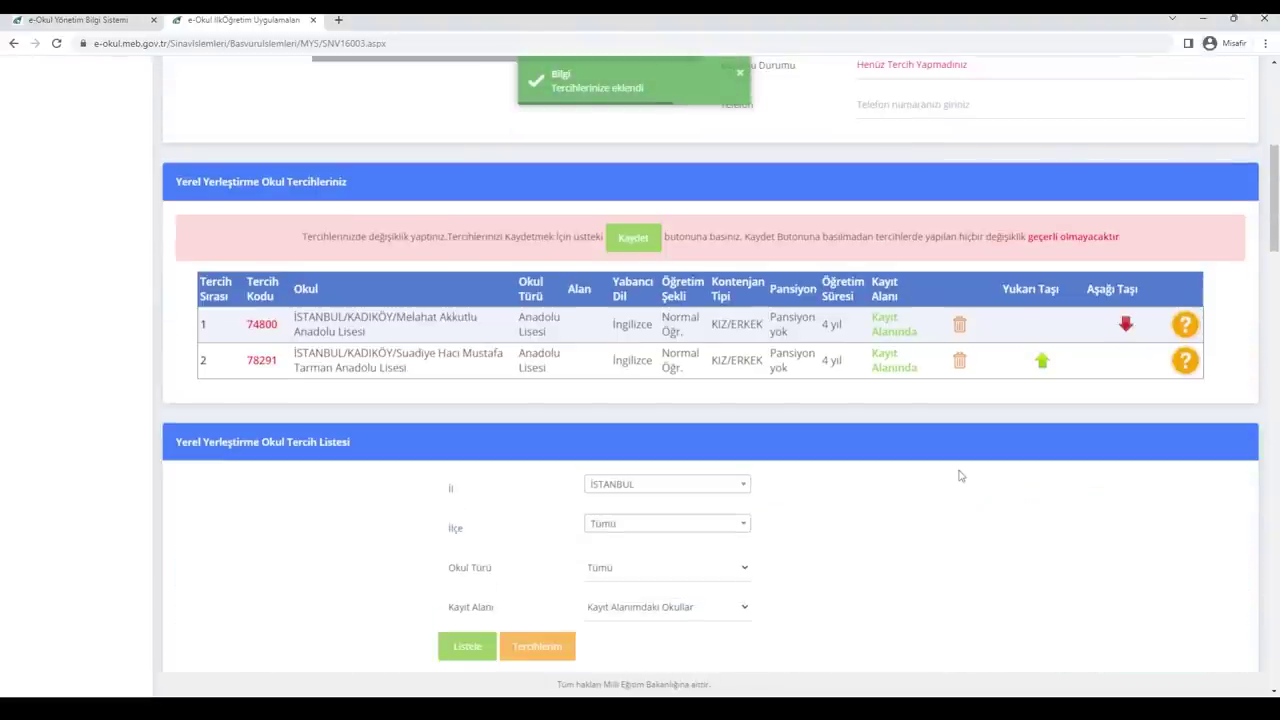
pyautogui.click(1042, 362)
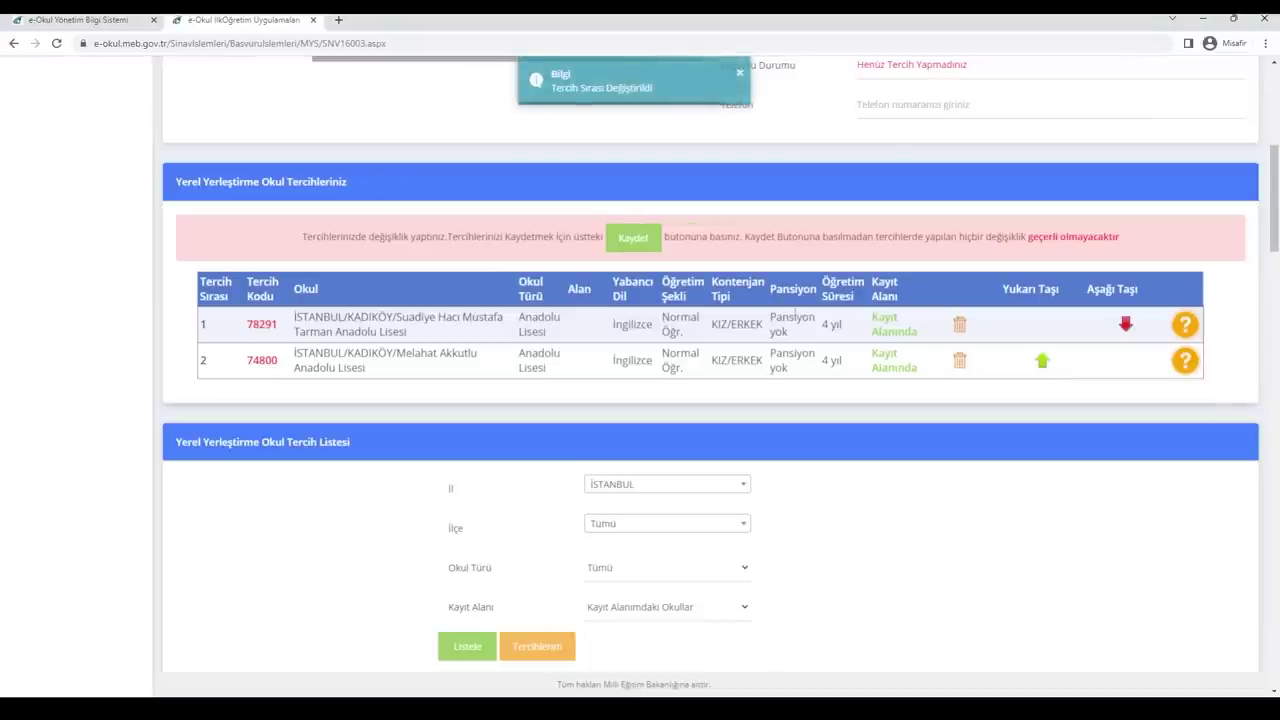
pyautogui.click(1124, 329)
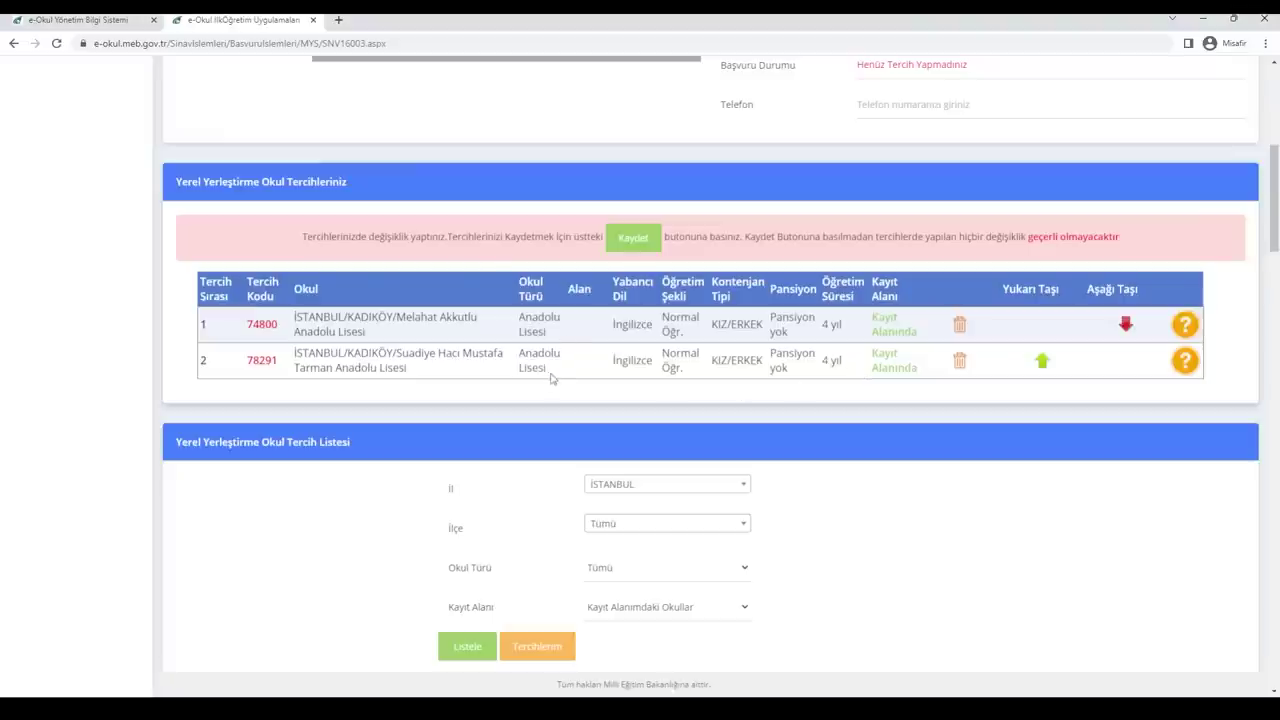
# Add Ataşehir R. Bayraktar Mesleki ve Teknik Anadolu Lisesi, Fenerbahçe Anadolu Lisesi and İstanbul Kadıköy Lisesi to the preferences.
pyautogui.scroll(-4, 552, 380)
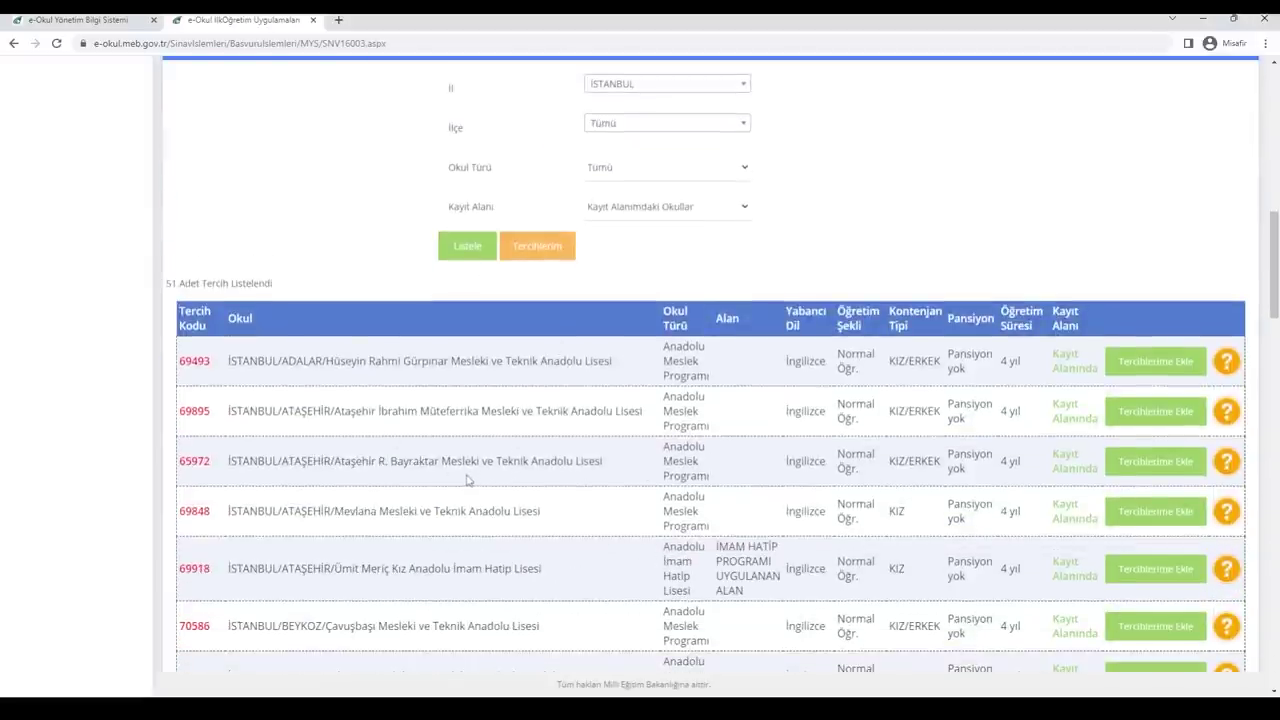
pyautogui.click(1155, 462)
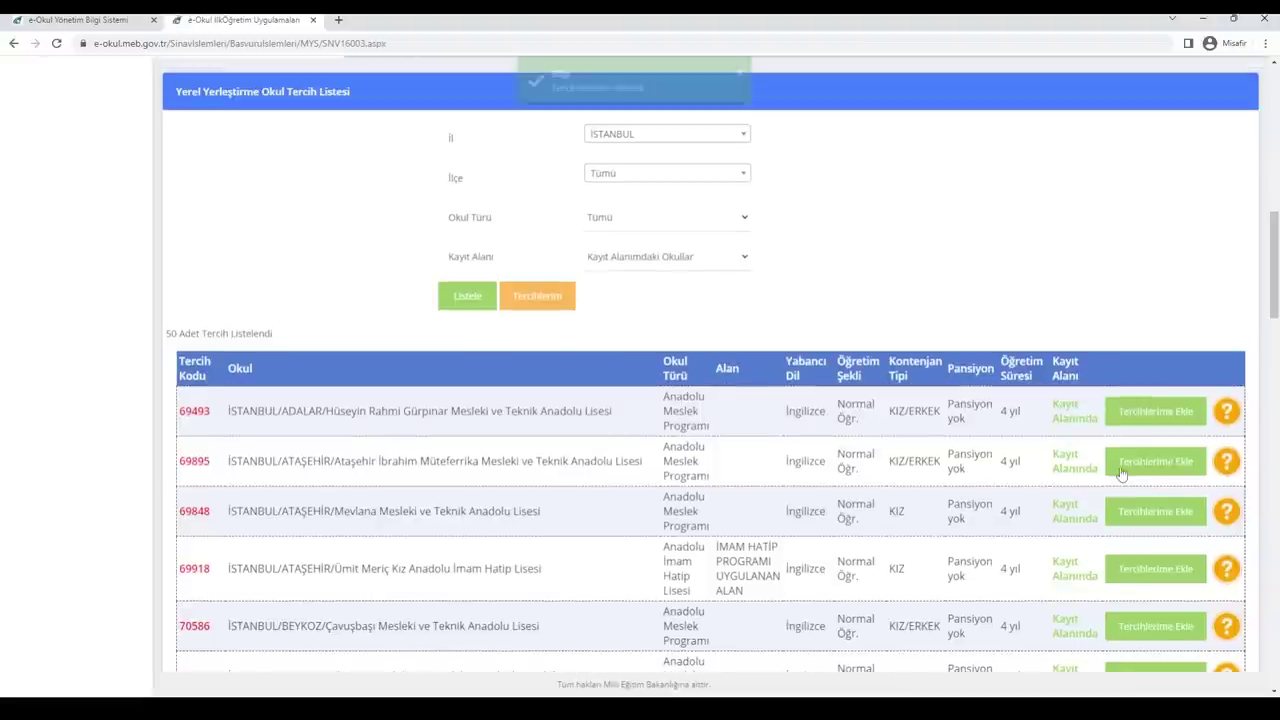
pyautogui.scroll(-1, 760, 528)
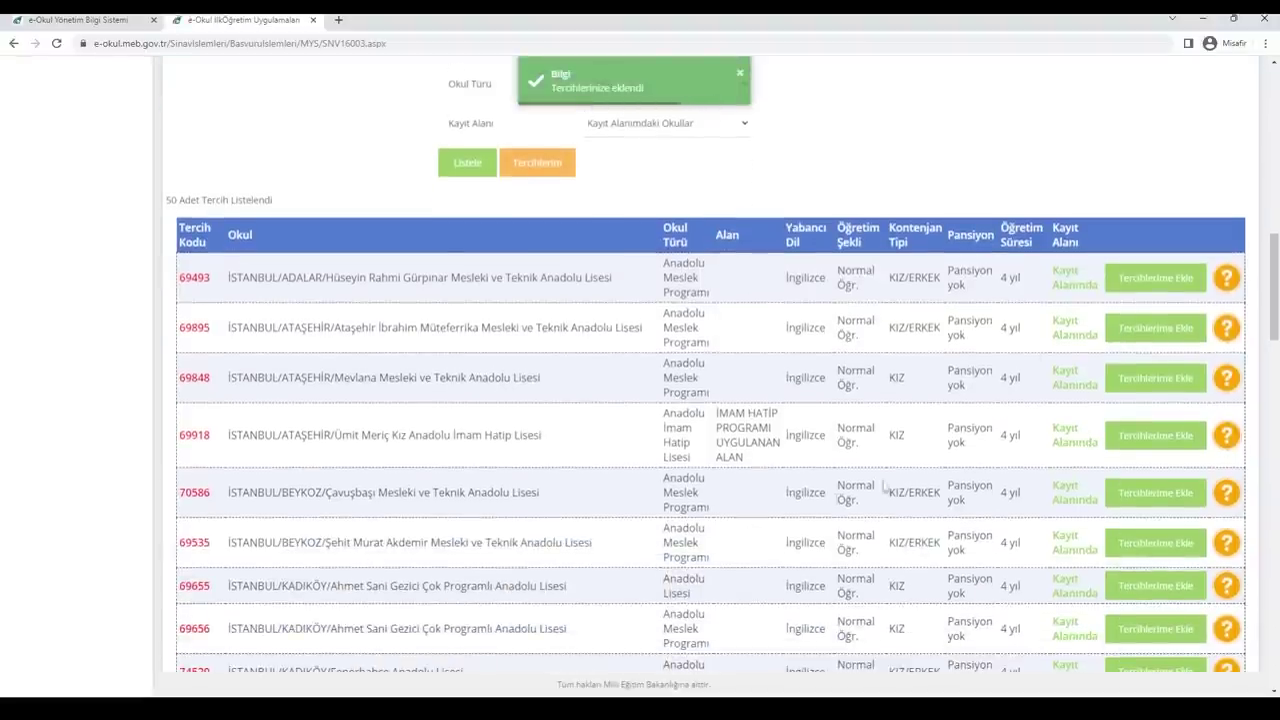
pyautogui.scroll(-2, 470, 577)
pyautogui.scroll(-1, 470, 577)
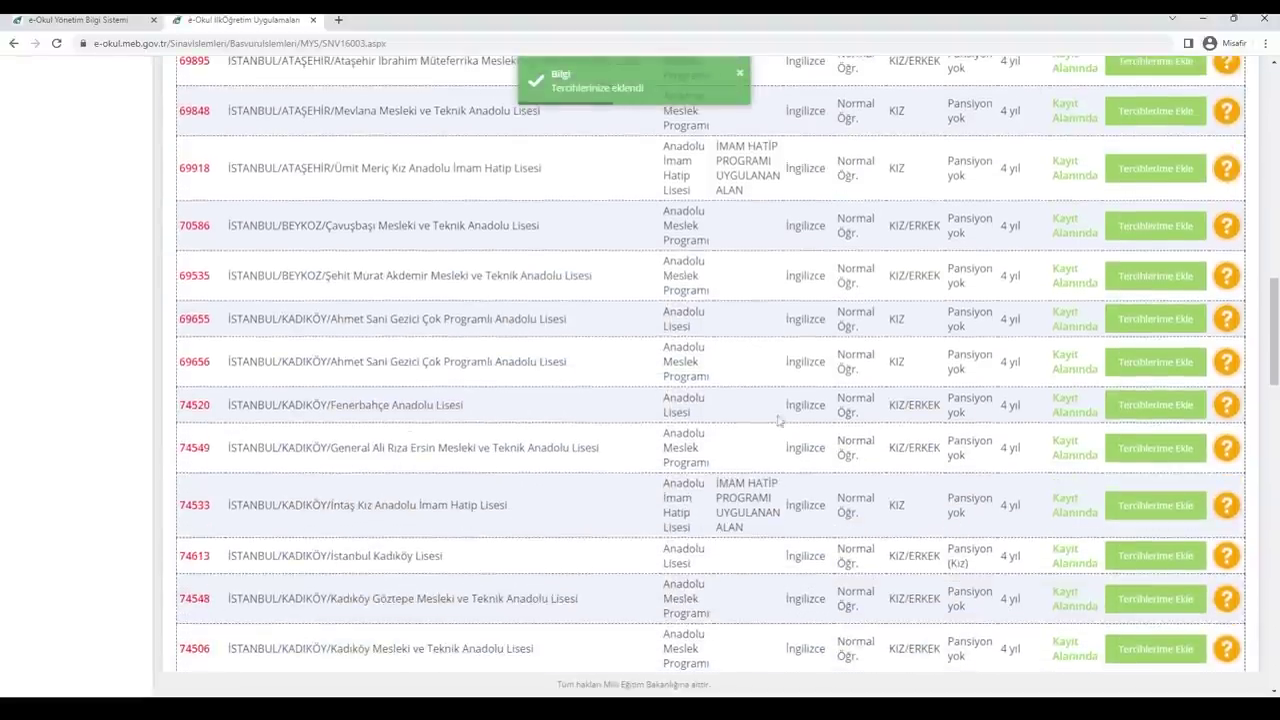
pyautogui.click(1124, 407)
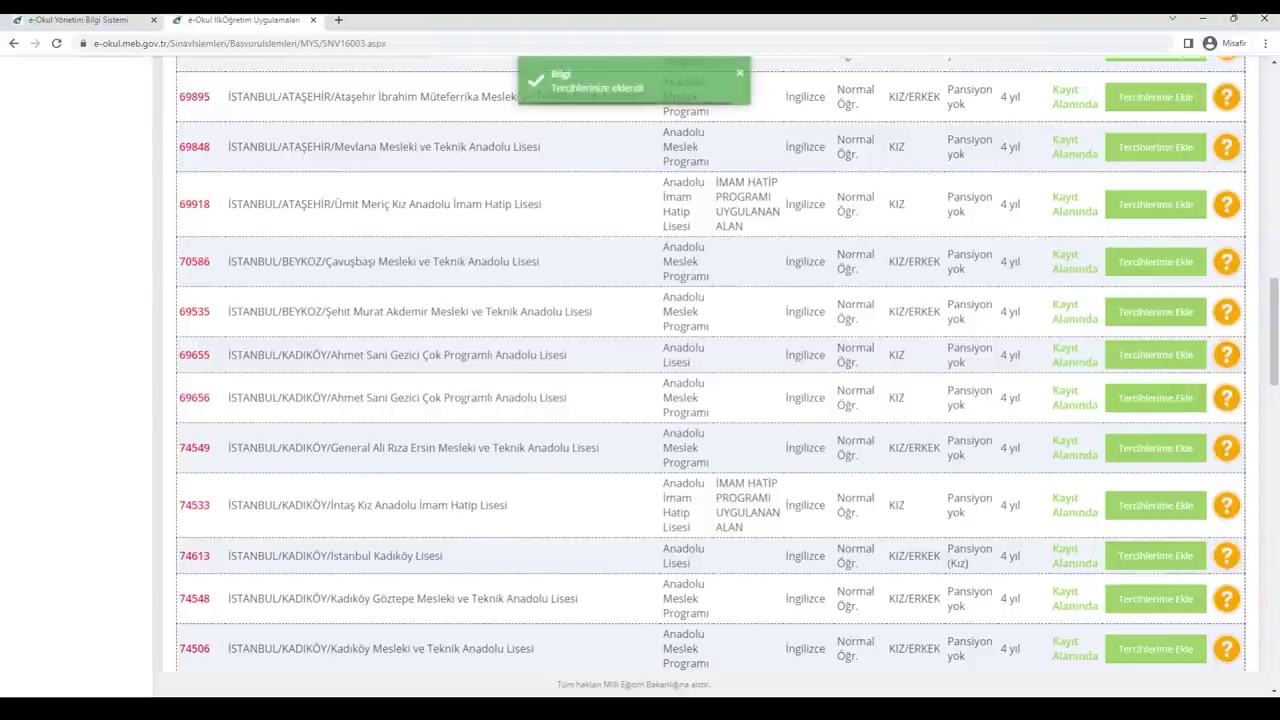
pyautogui.scroll(-1, 1095, 418)
pyautogui.click(1120, 422)
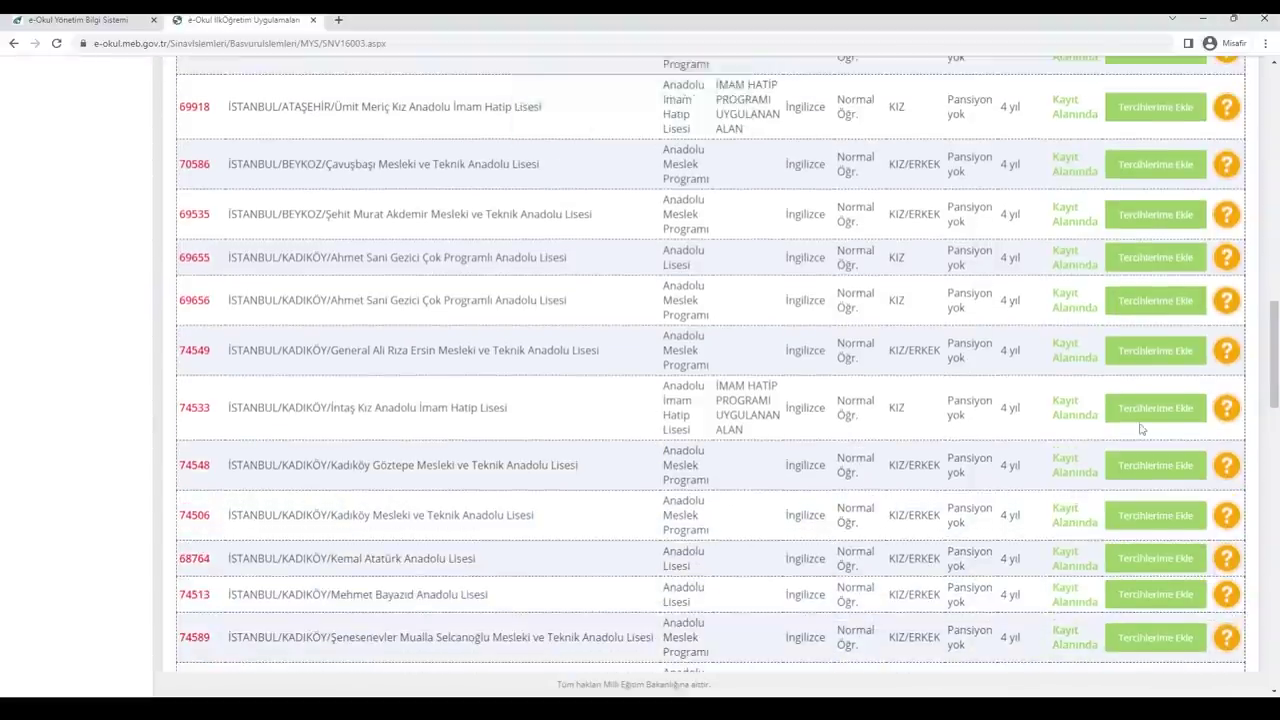
# Try to save the local placement list containing the five chosen schools.
pyautogui.scroll(5, 527, 483)
pyautogui.scroll(4, 527, 483)
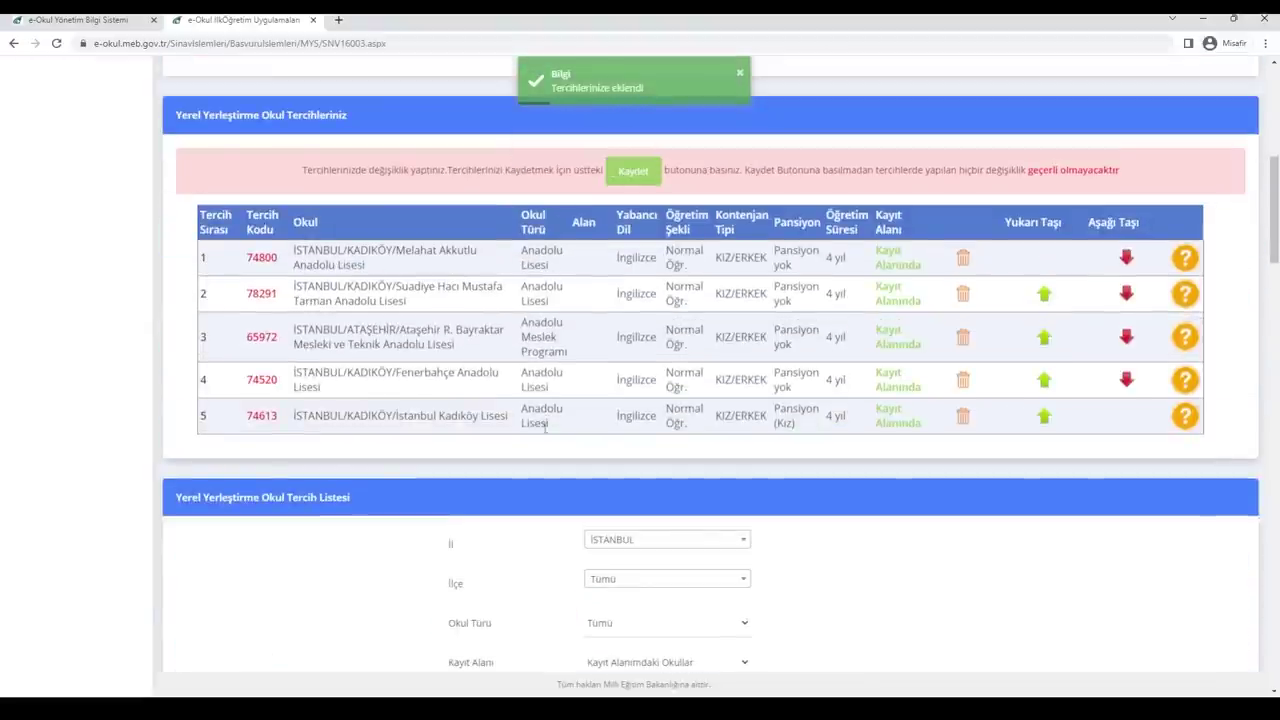
pyautogui.scroll(2, 575, 370)
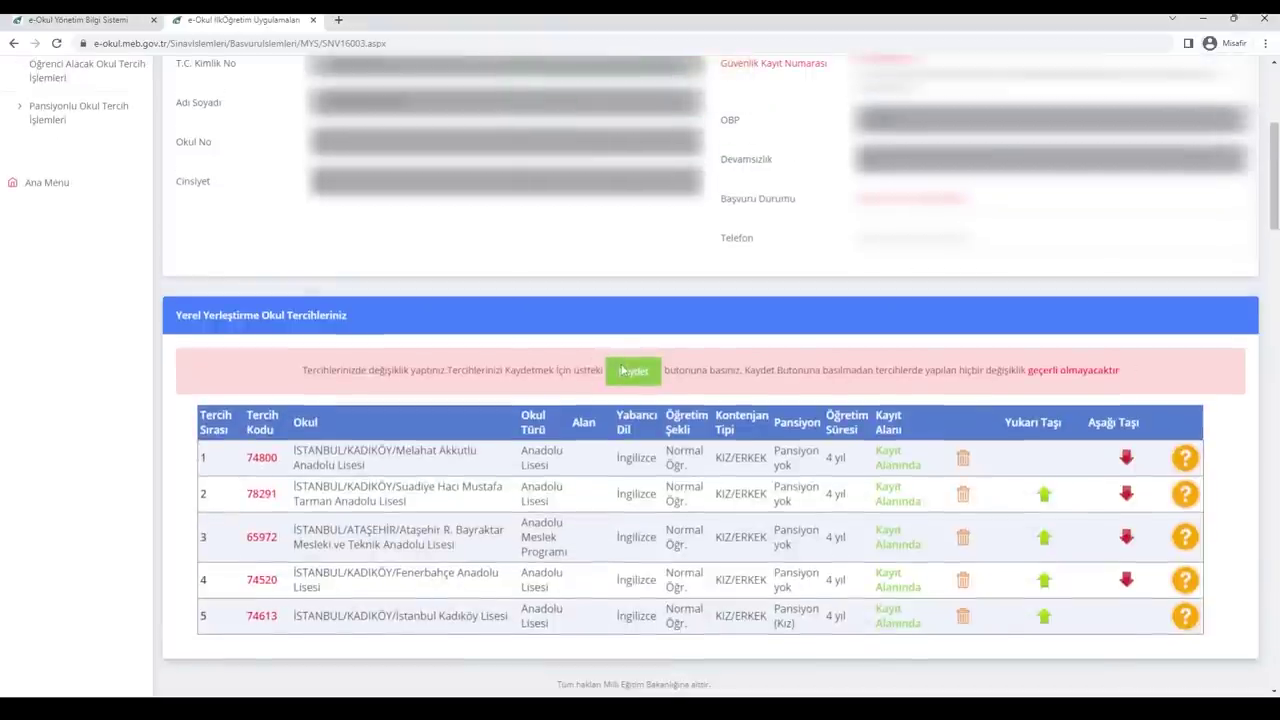
pyautogui.click(628, 376)
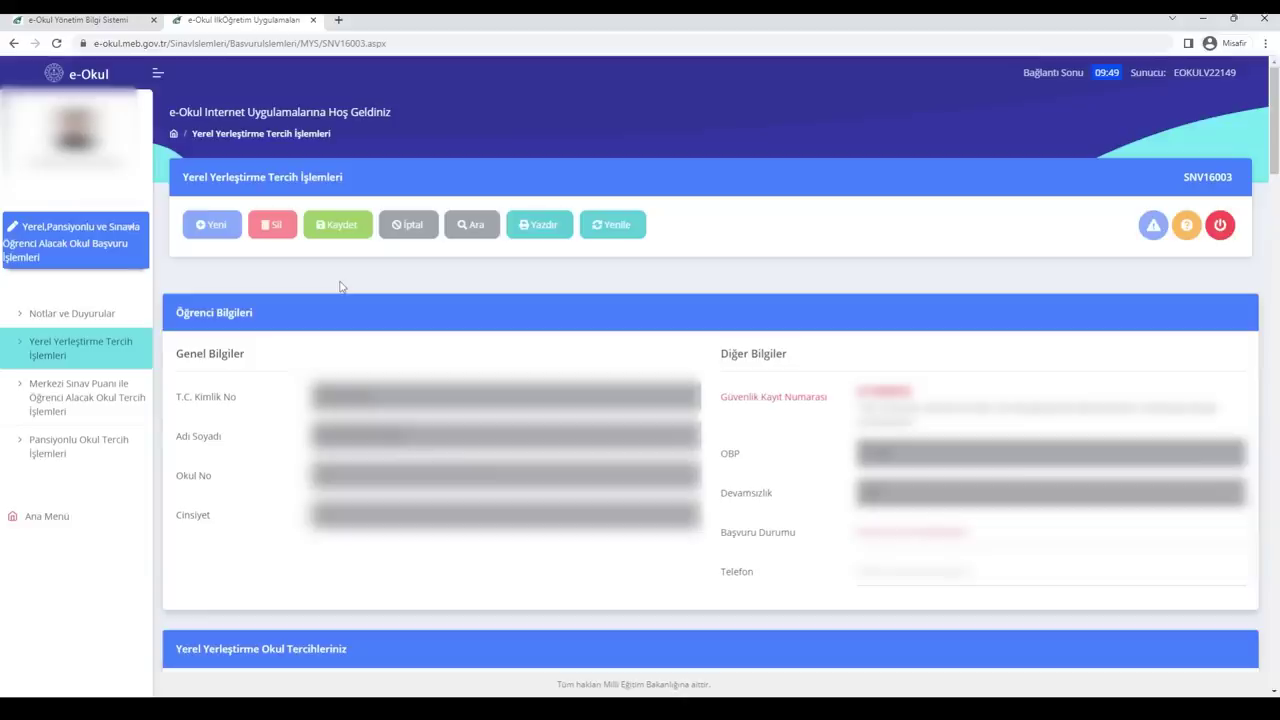
pyautogui.click(343, 232)
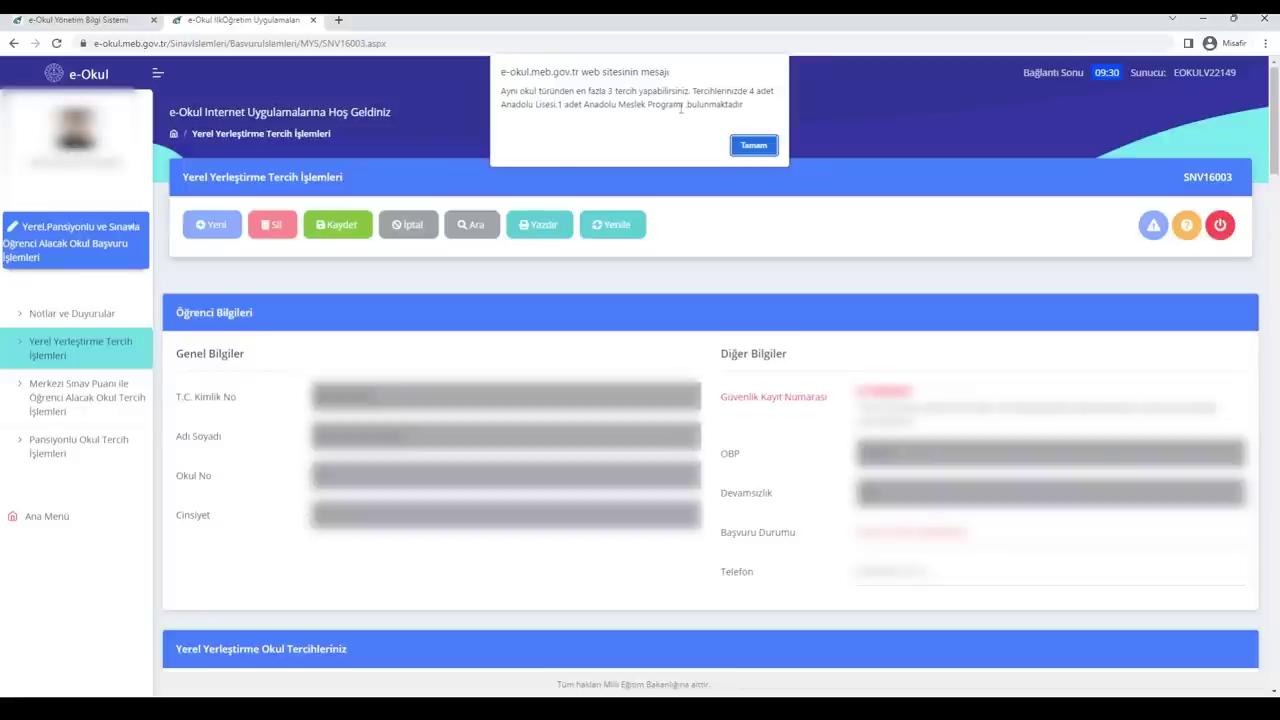
pyautogui.click(752, 146)
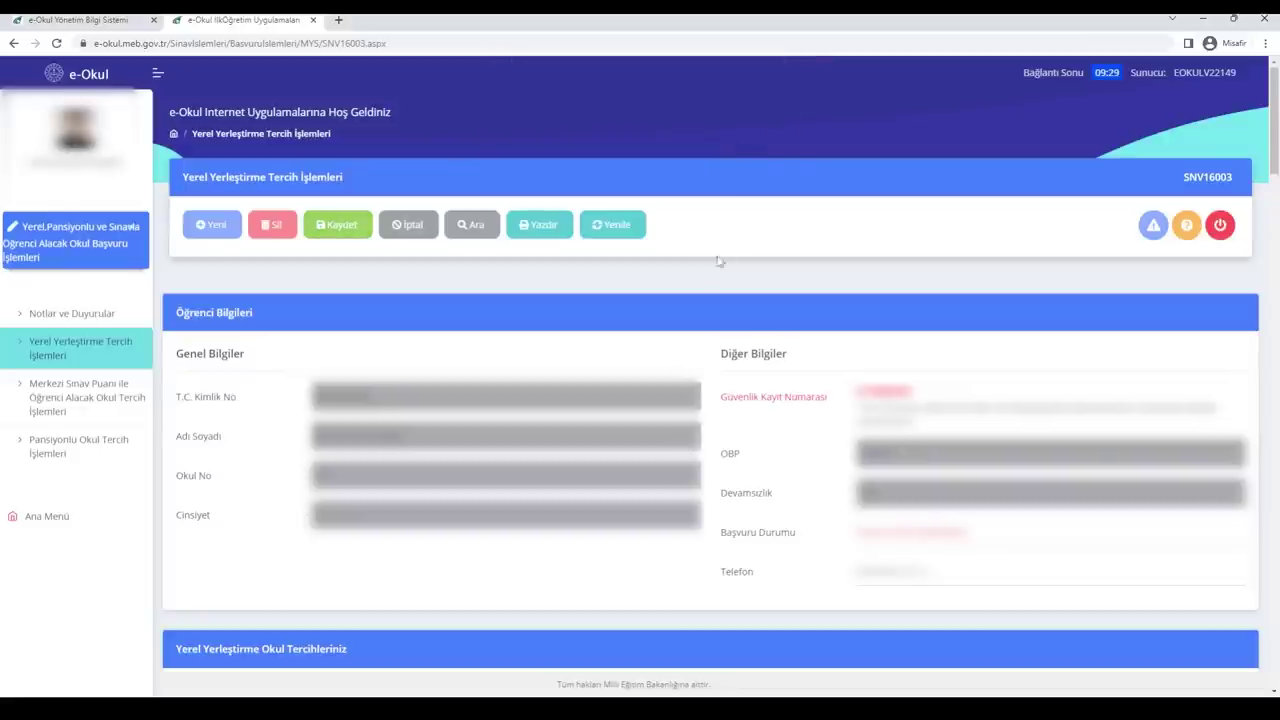
# Replace the fifth preference, İstanbul Kadıköy Lisesi, with İntaş Kız Anadolu İmam Hatip Lisesi (74533).
pyautogui.scroll(-4, 726, 283)
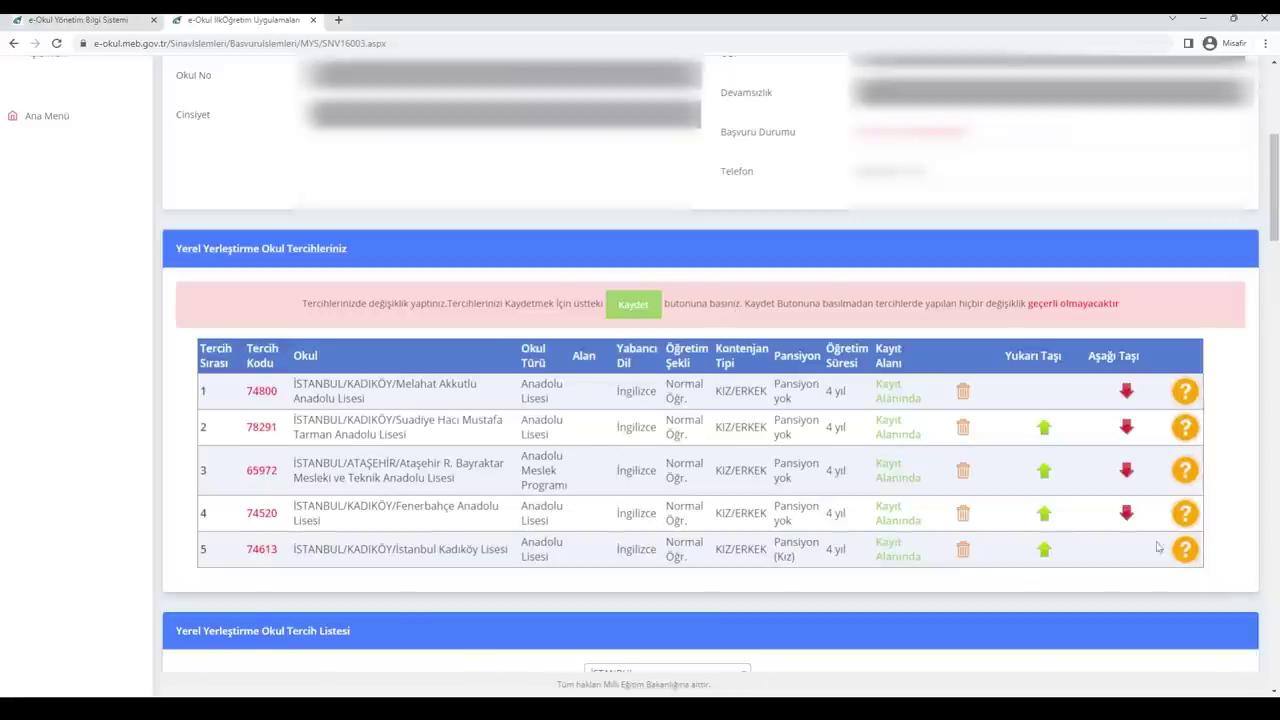
pyautogui.click(963, 550)
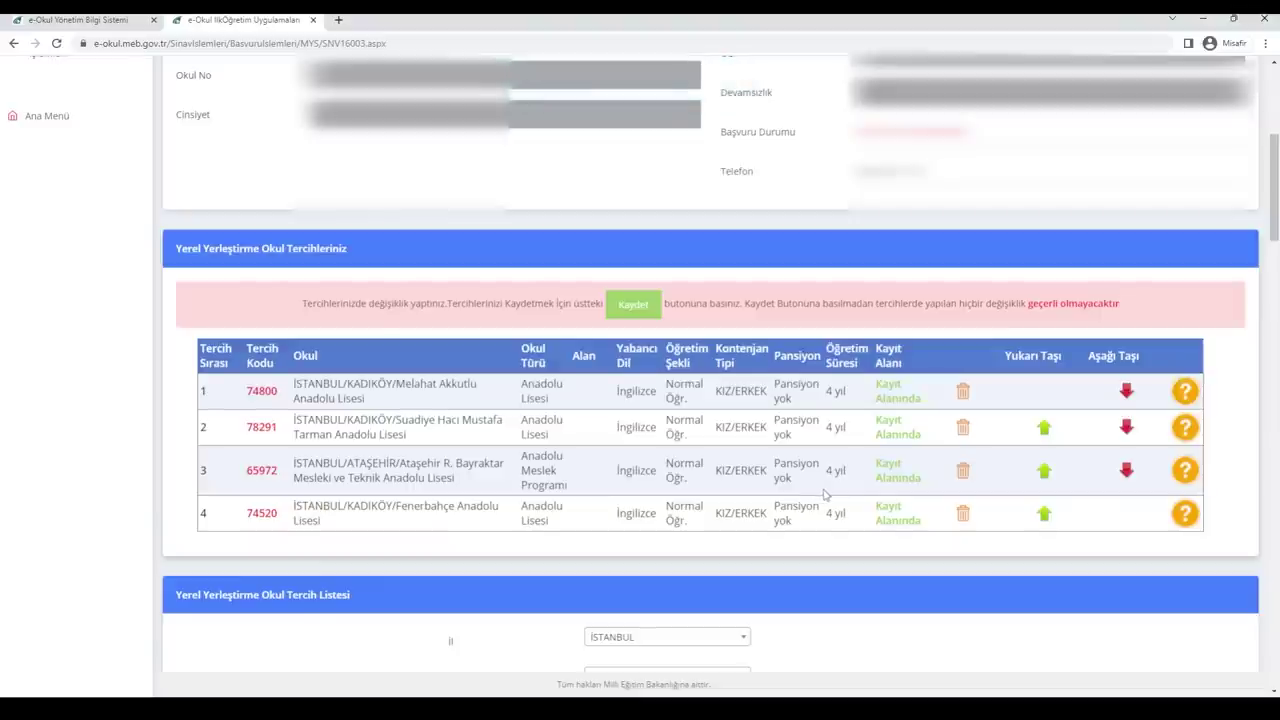
pyautogui.scroll(-1, 827, 494)
pyautogui.scroll(-7, 827, 494)
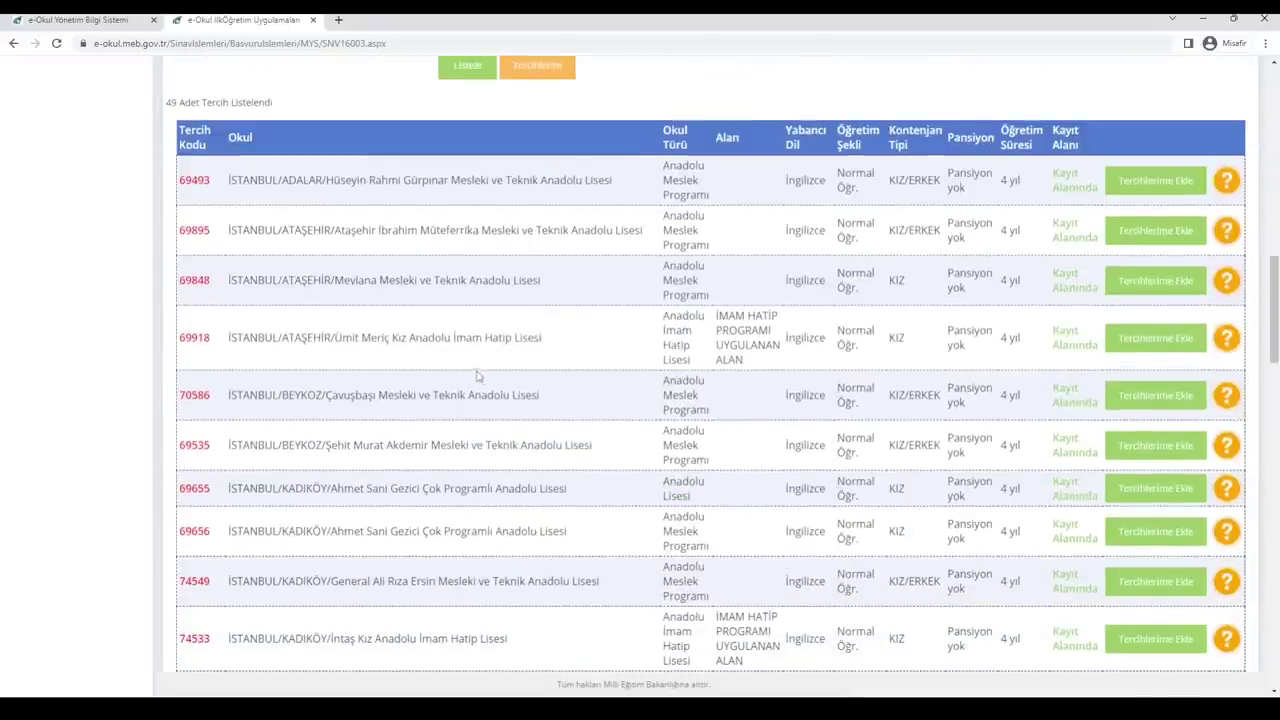
pyautogui.scroll(-1, 500, 385)
pyautogui.scroll(-2, 530, 400)
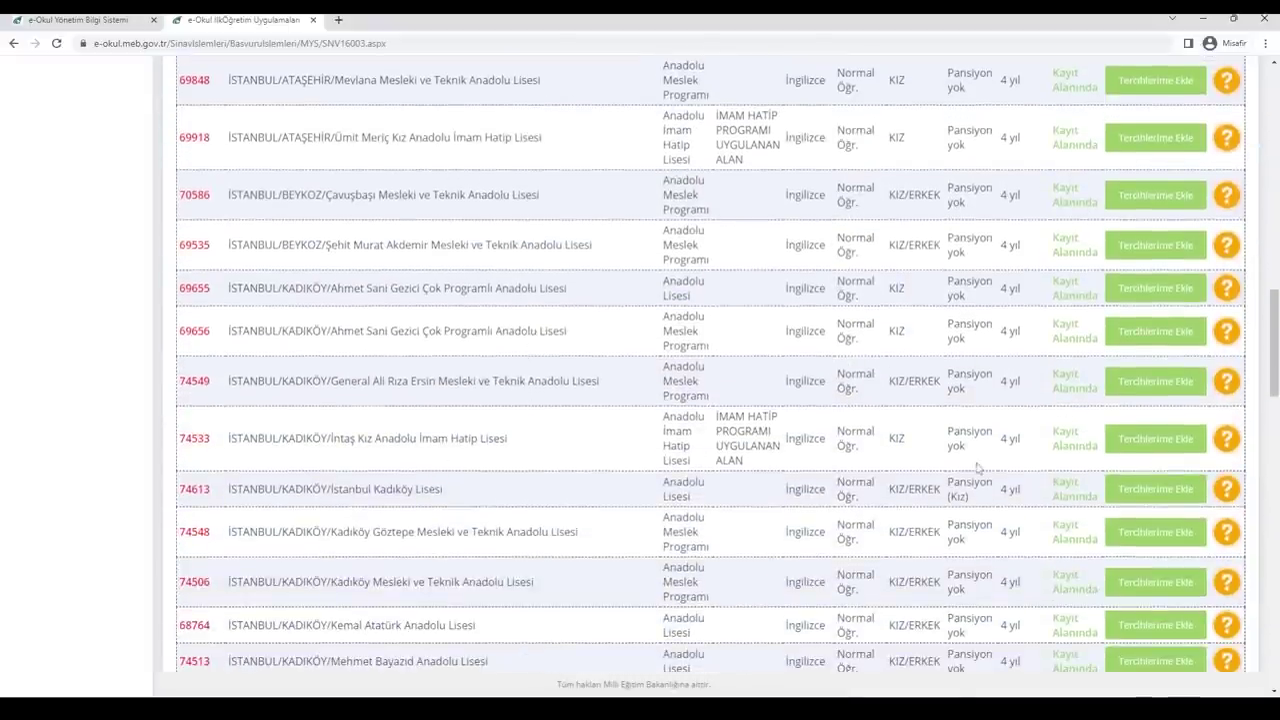
pyautogui.click(1147, 447)
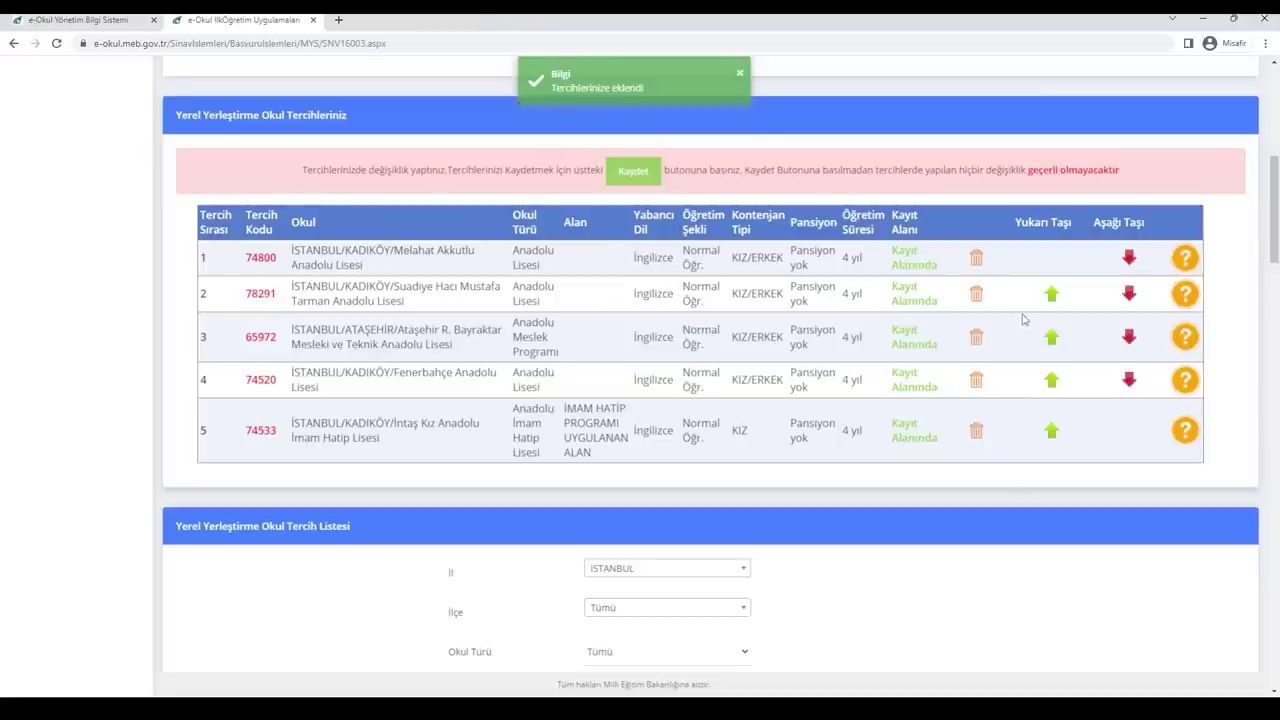
# Move Suadiye Hacı Mustafa Tarman Anadolu Lisesi up to first place and save the preference list, approving the application.
pyautogui.click(1052, 294)
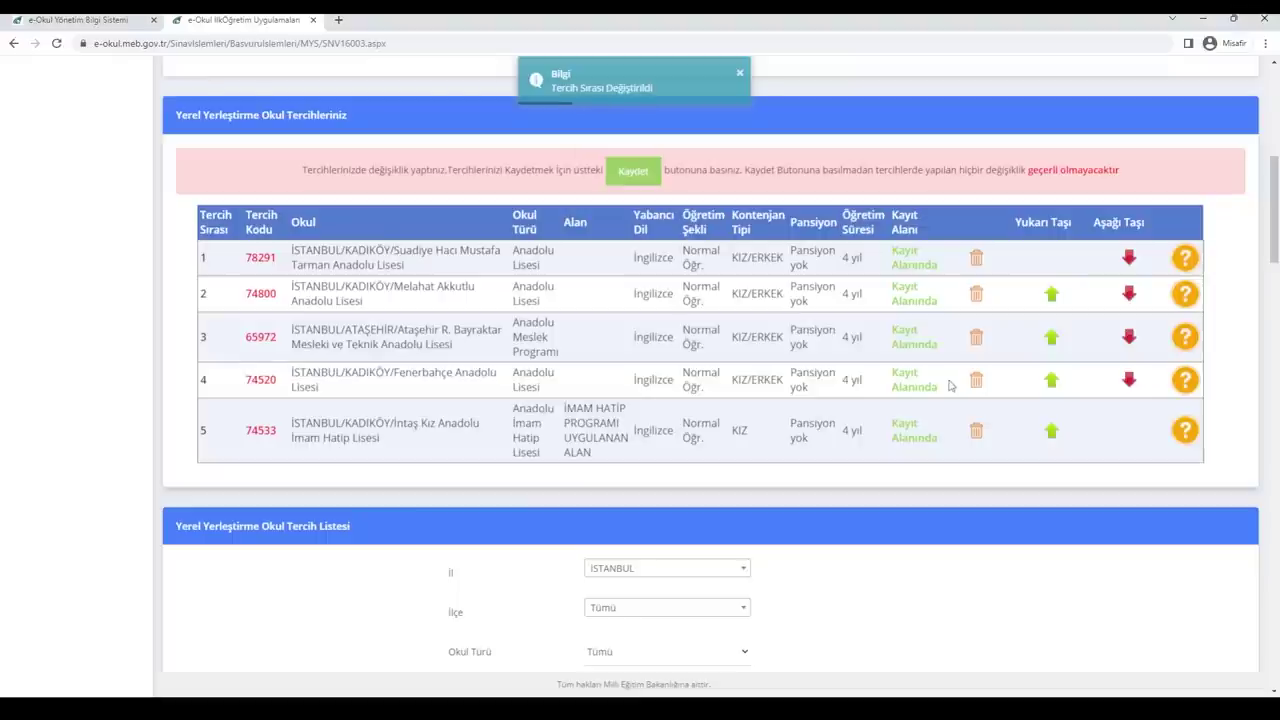
pyautogui.scroll(3, 603, 445)
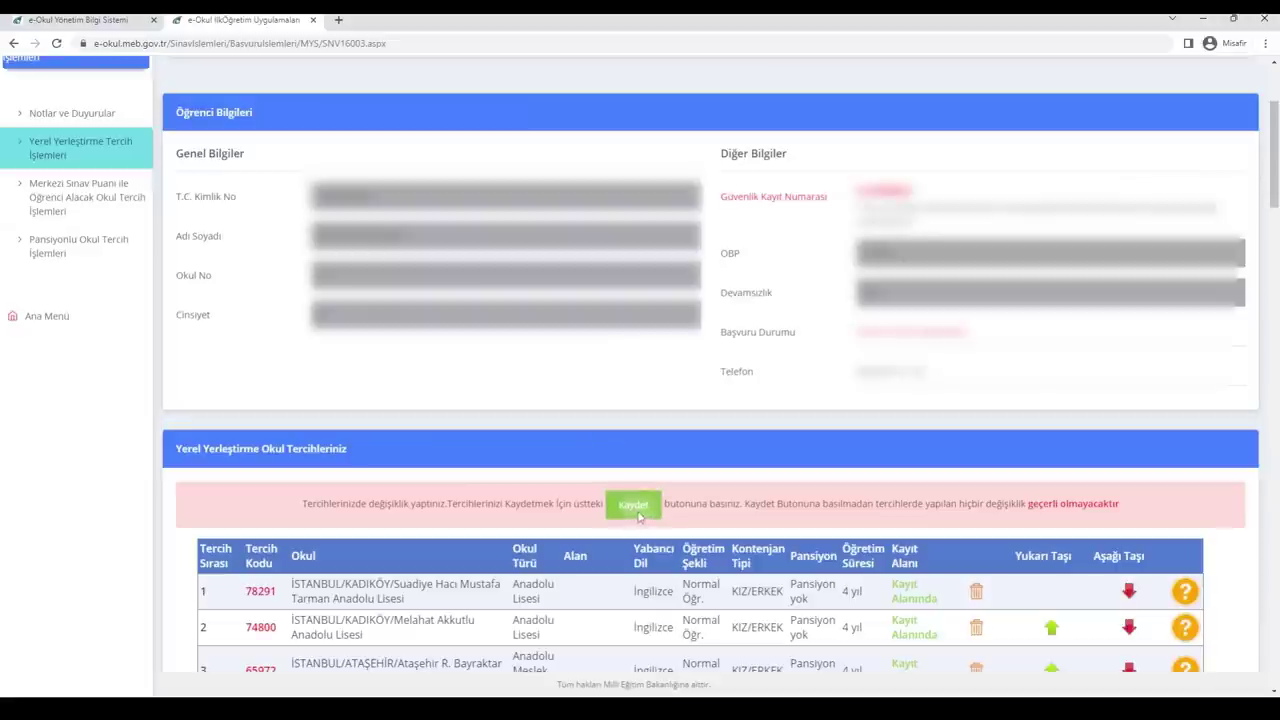
pyautogui.scroll(2, 630, 505)
pyautogui.click(342, 226)
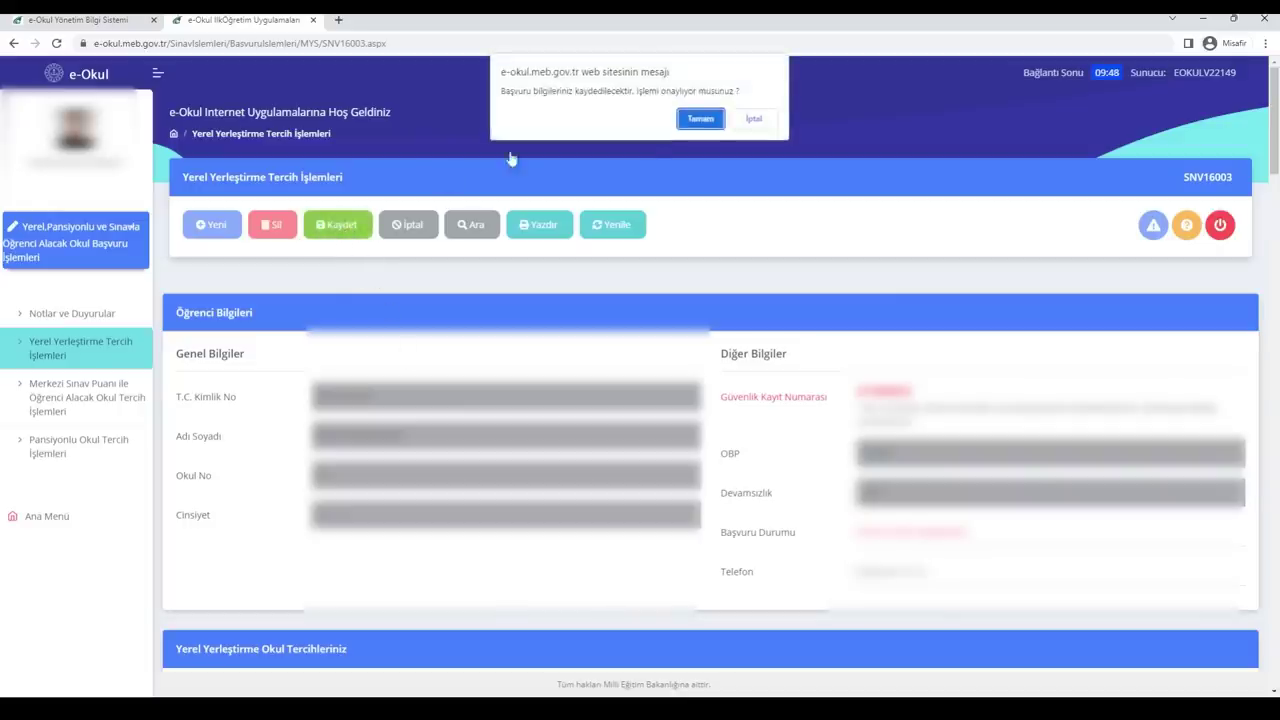
pyautogui.click(701, 119)
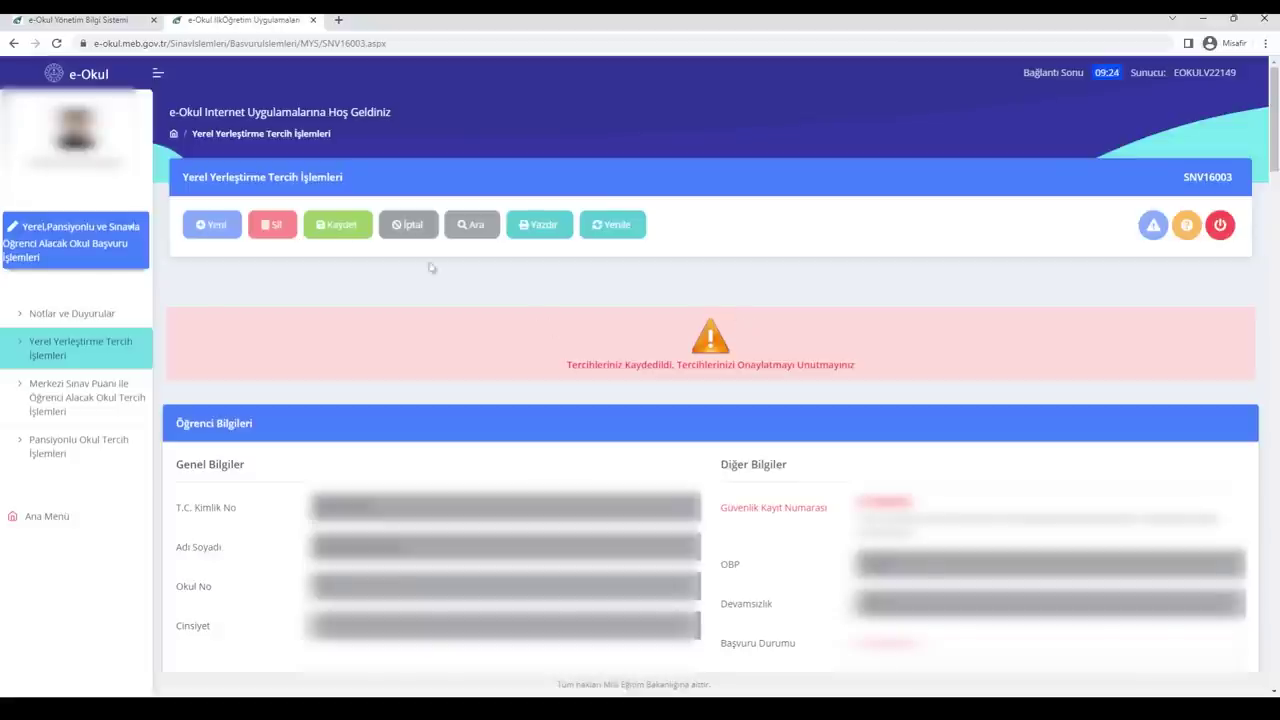
# Return to the e-Okul home page and open the 2023 central exam preference guide with Türkiye and province percentile queries.
pyautogui.click(32, 246)
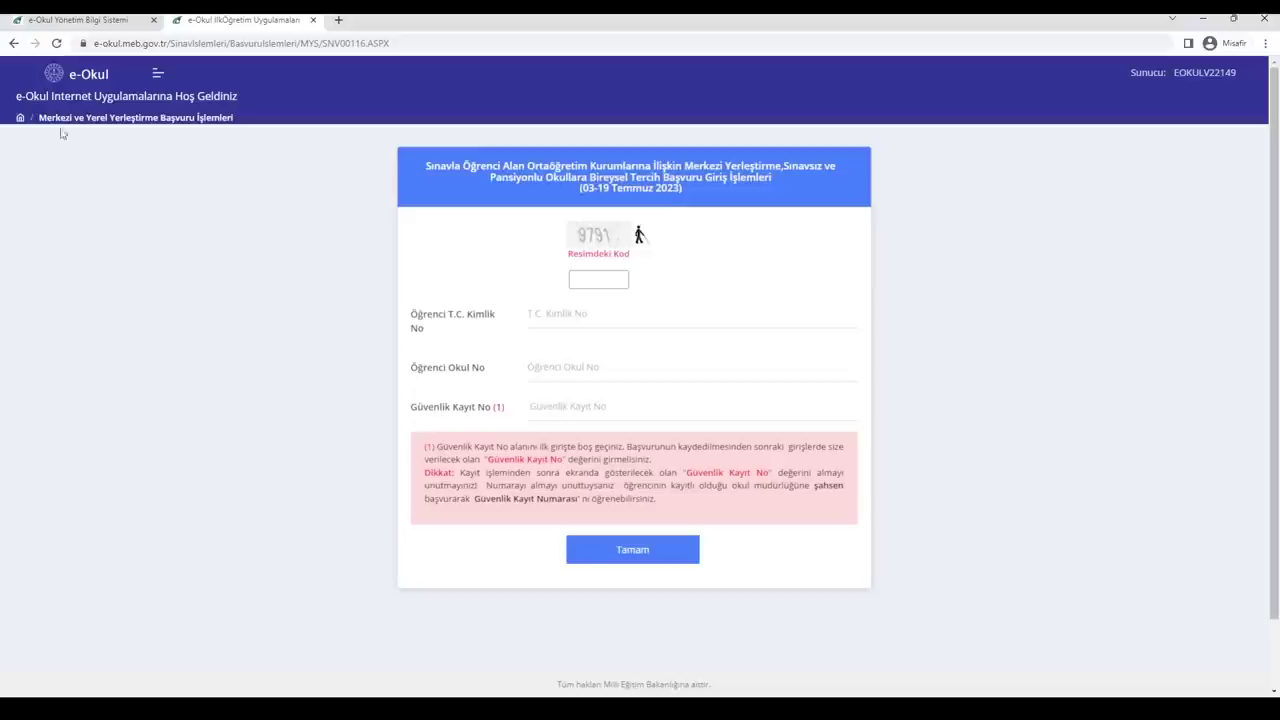
pyautogui.click(86, 90)
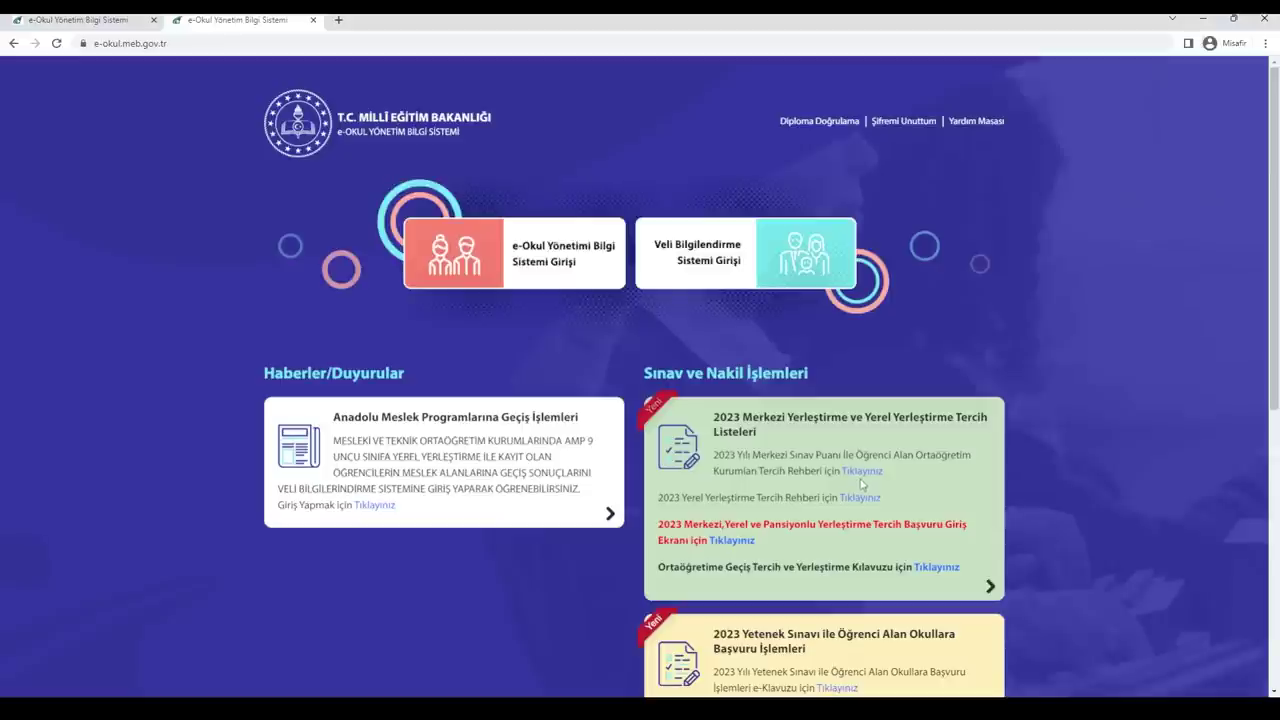
pyautogui.click(863, 475)
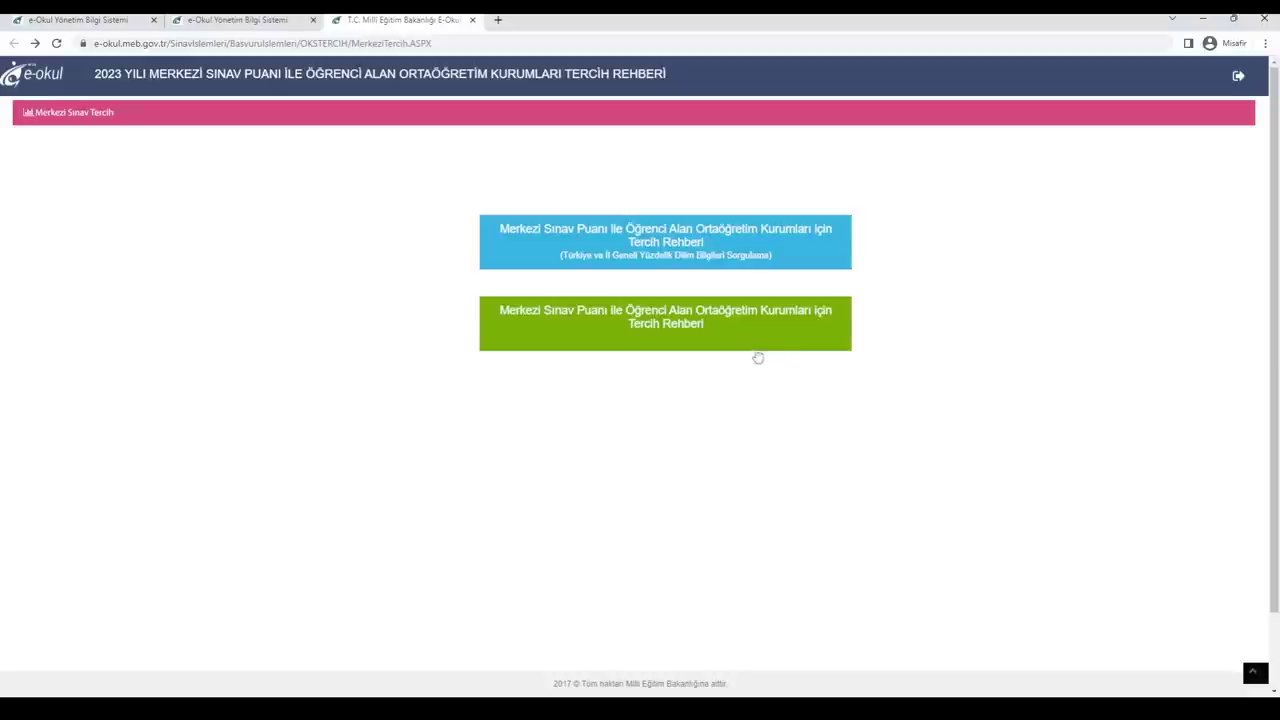
pyautogui.click(727, 257)
# Query the student's percentile results and set the Türkiye-wide percentile range for the school list to 5 – 15.8.
pyautogui.click(152, 233)
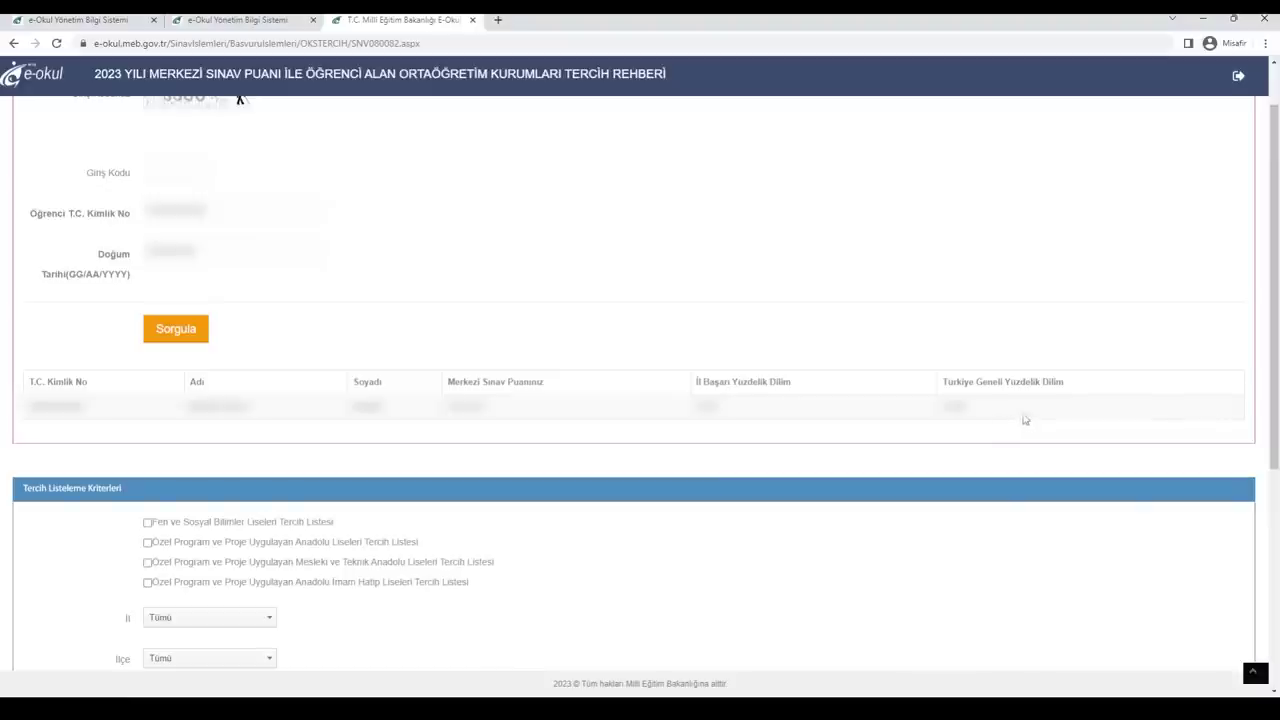
pyautogui.scroll(-3, 1025, 420)
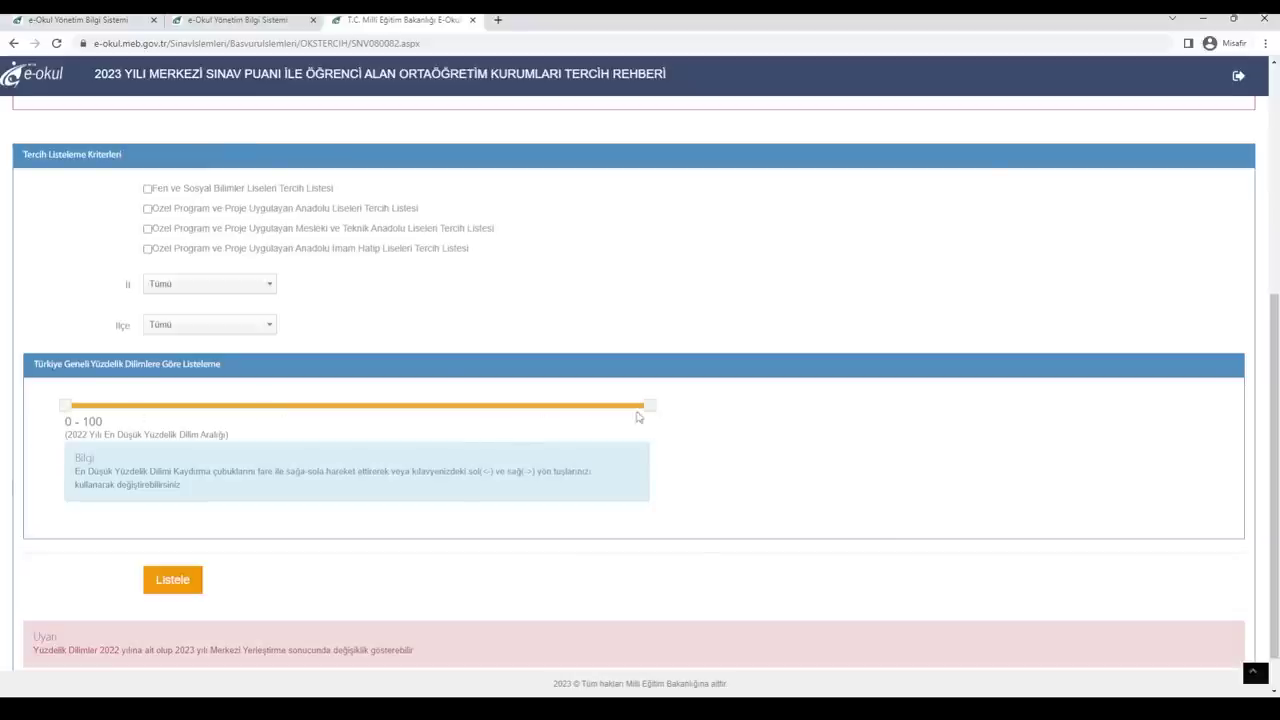
pyautogui.moveTo(651, 410); pyautogui.dragTo(340, 428)
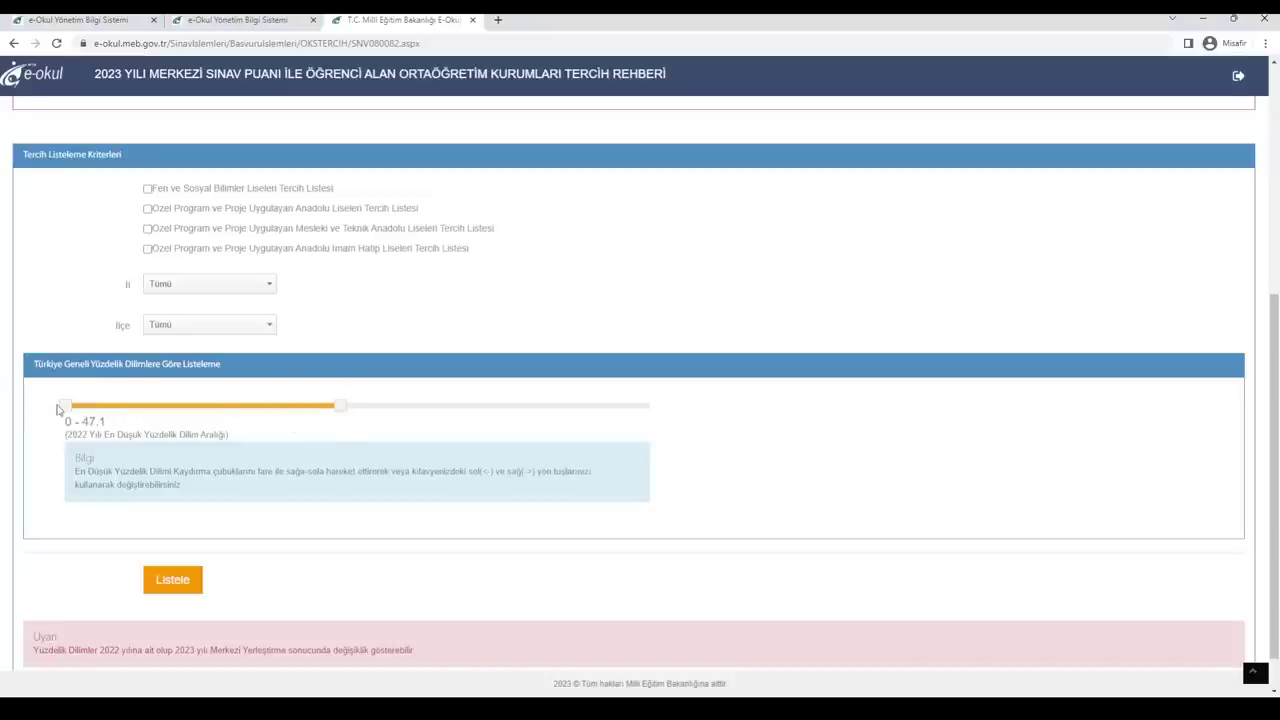
pyautogui.moveTo(64, 407); pyautogui.dragTo(203, 422)
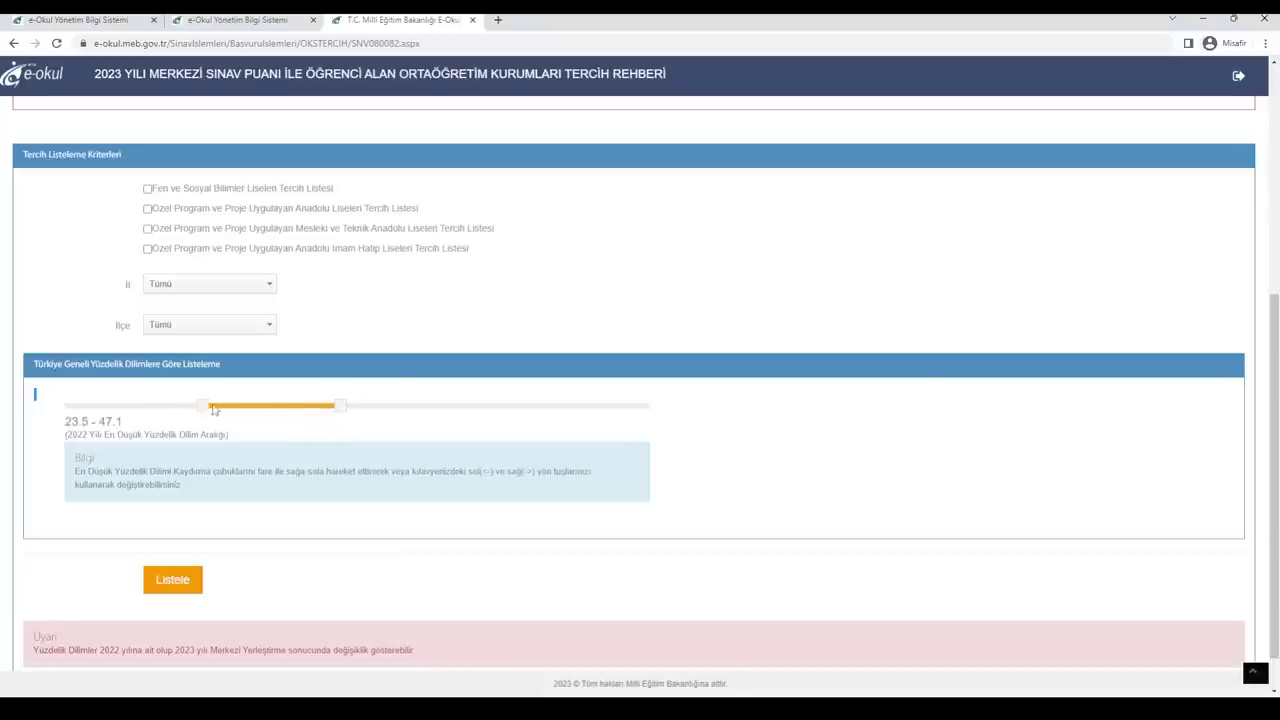
pyautogui.moveTo(200, 409); pyautogui.dragTo(90, 418)
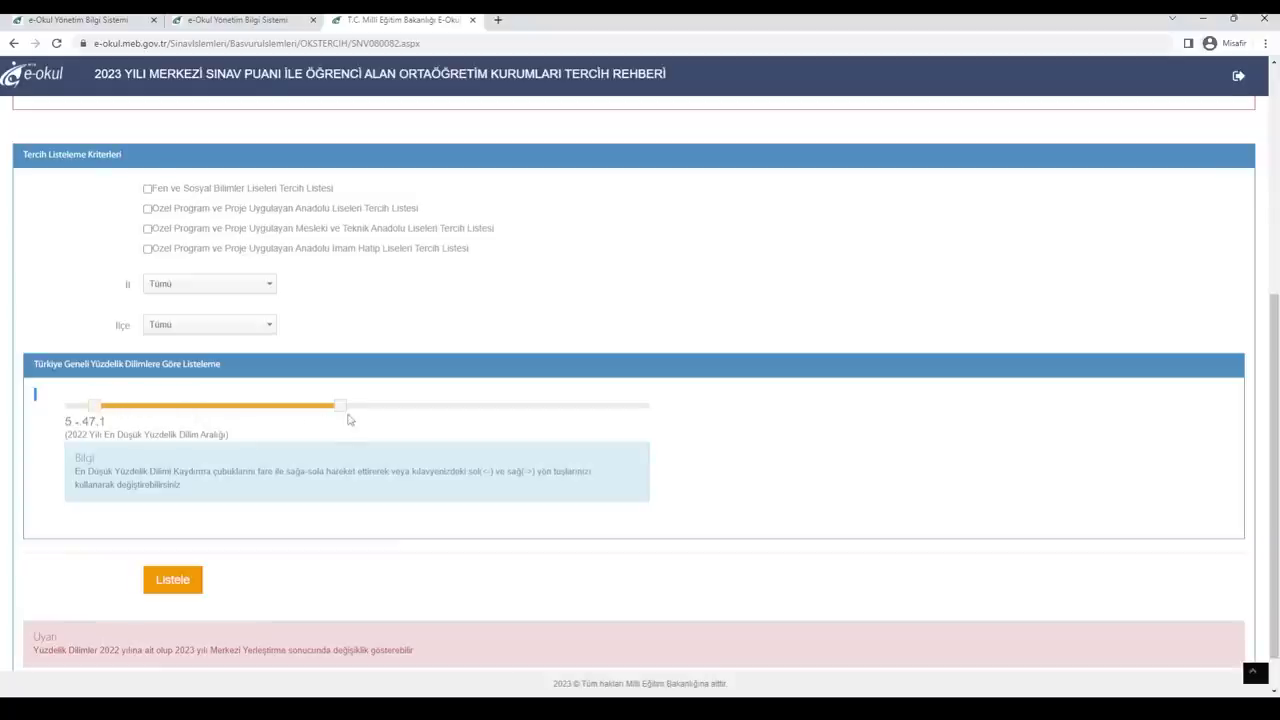
pyautogui.moveTo(339, 408); pyautogui.dragTo(153, 425)
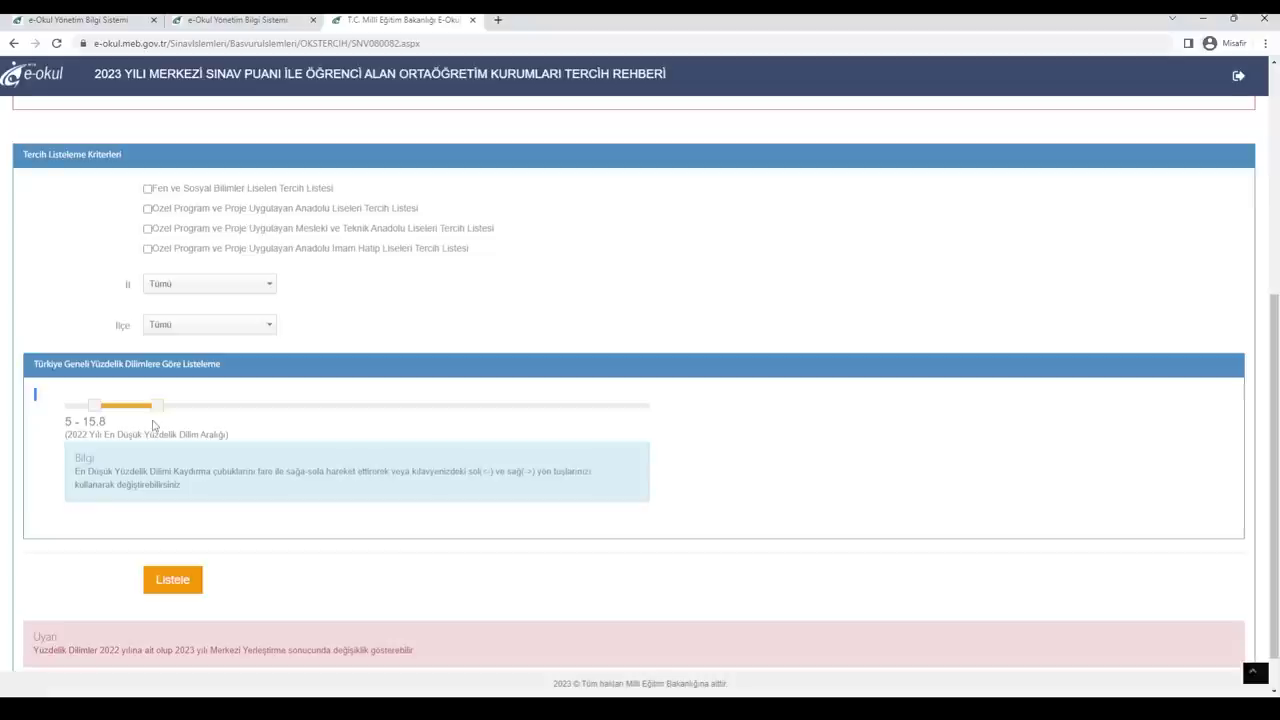
# Include the Fen ve Sosyal Bilimler Liseleri and Özel Program ve Proje Uygulayan Anadolu Liseleri preference lists in the listing criteria.
pyautogui.scroll(-2, 153, 425)
pyautogui.click(181, 540)
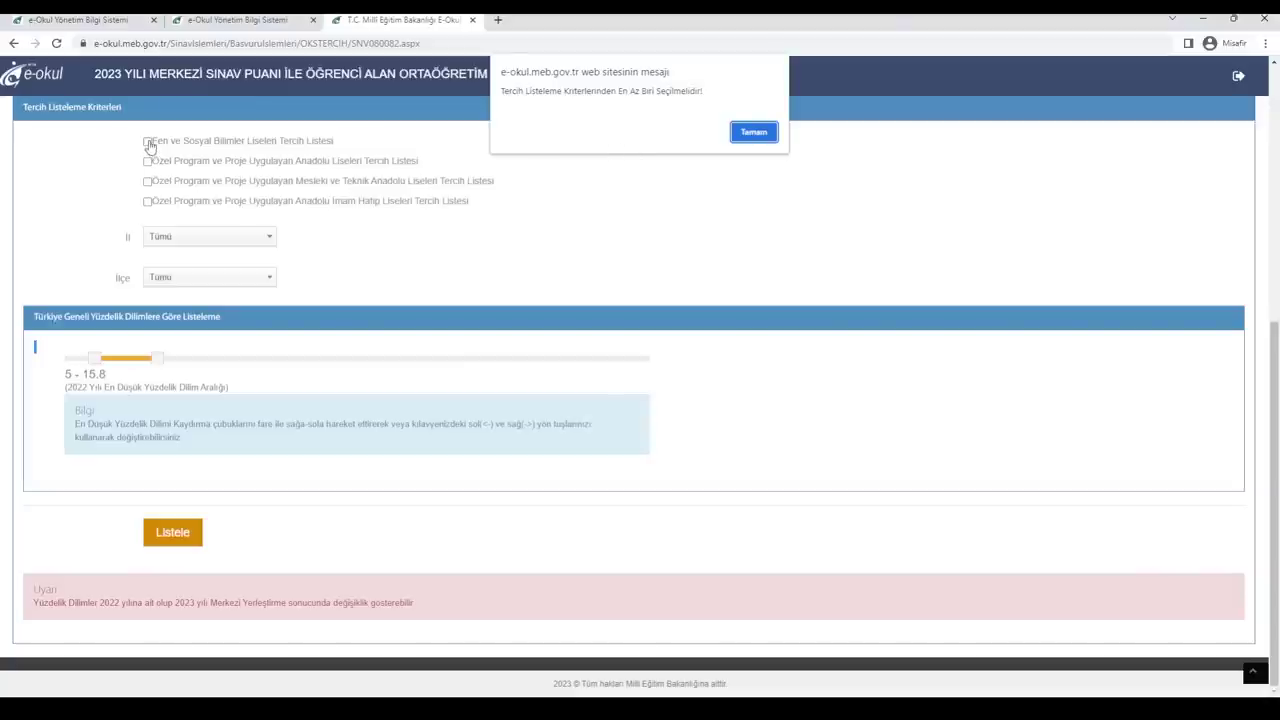
pyautogui.click(750, 133)
pyautogui.click(147, 142)
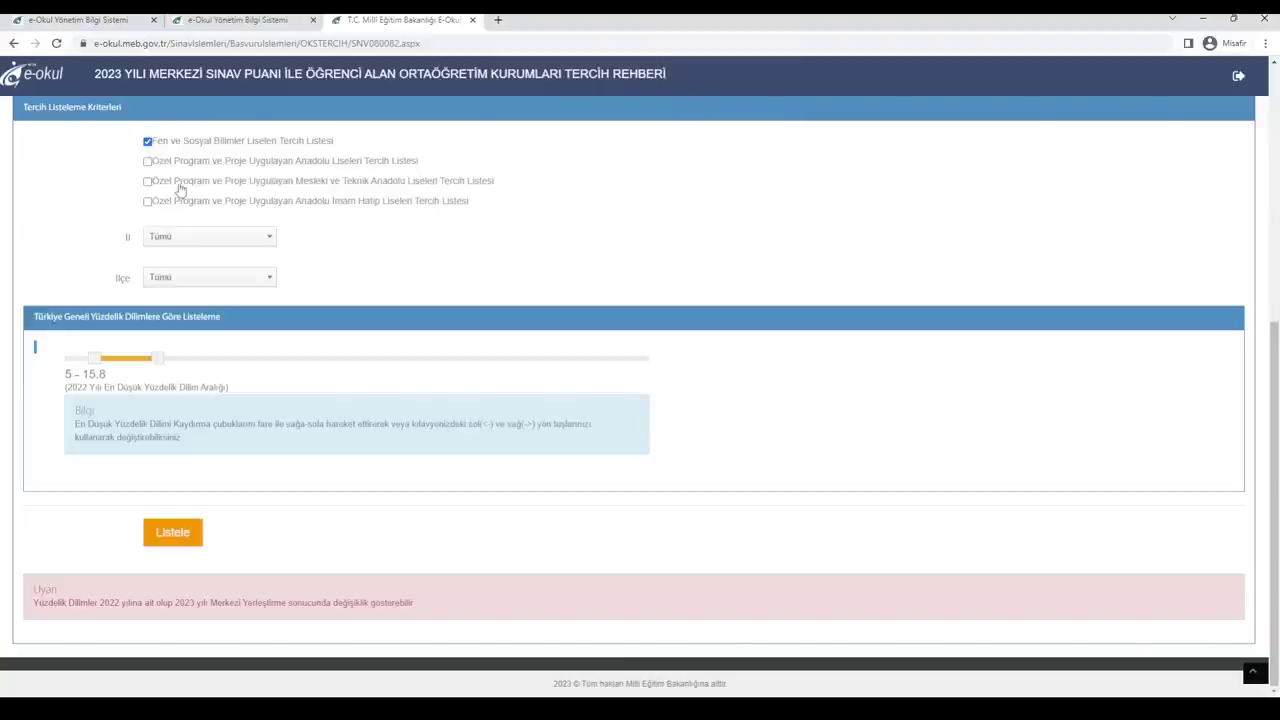
pyautogui.click(148, 161)
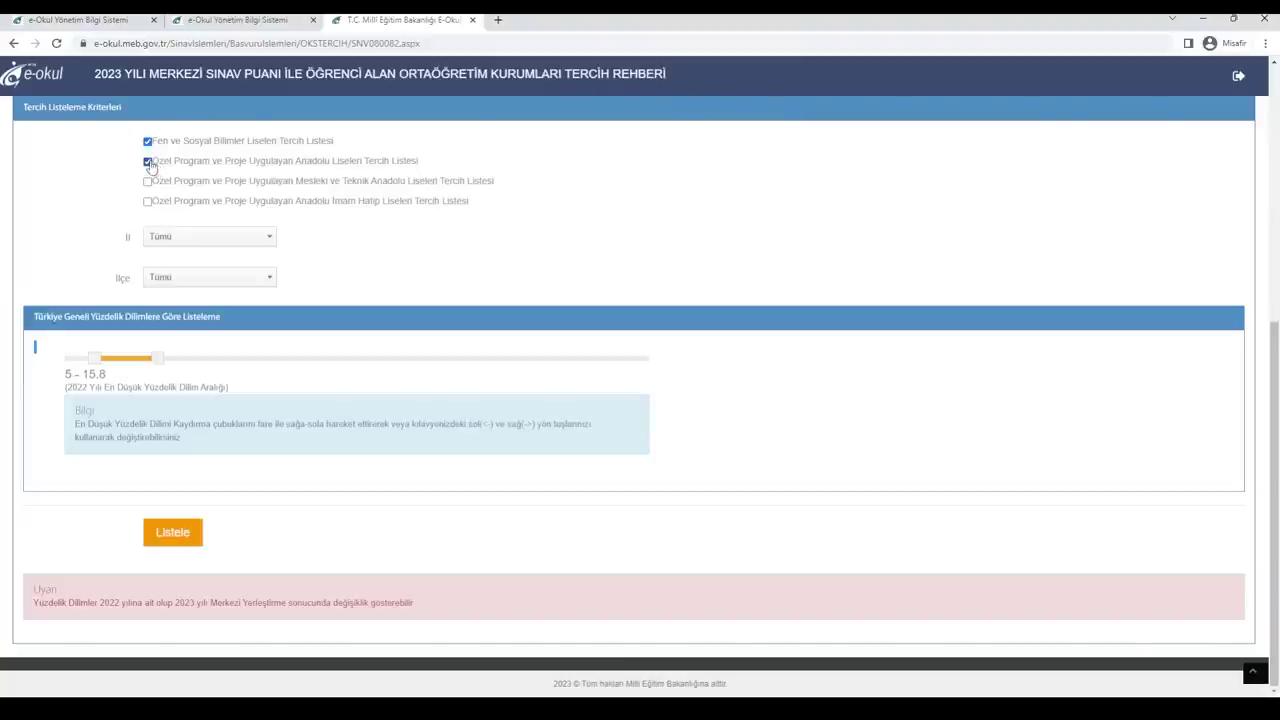
# Choose İSTANBUL as the province and list the schools matching the criteria.
pyautogui.click(265, 240)
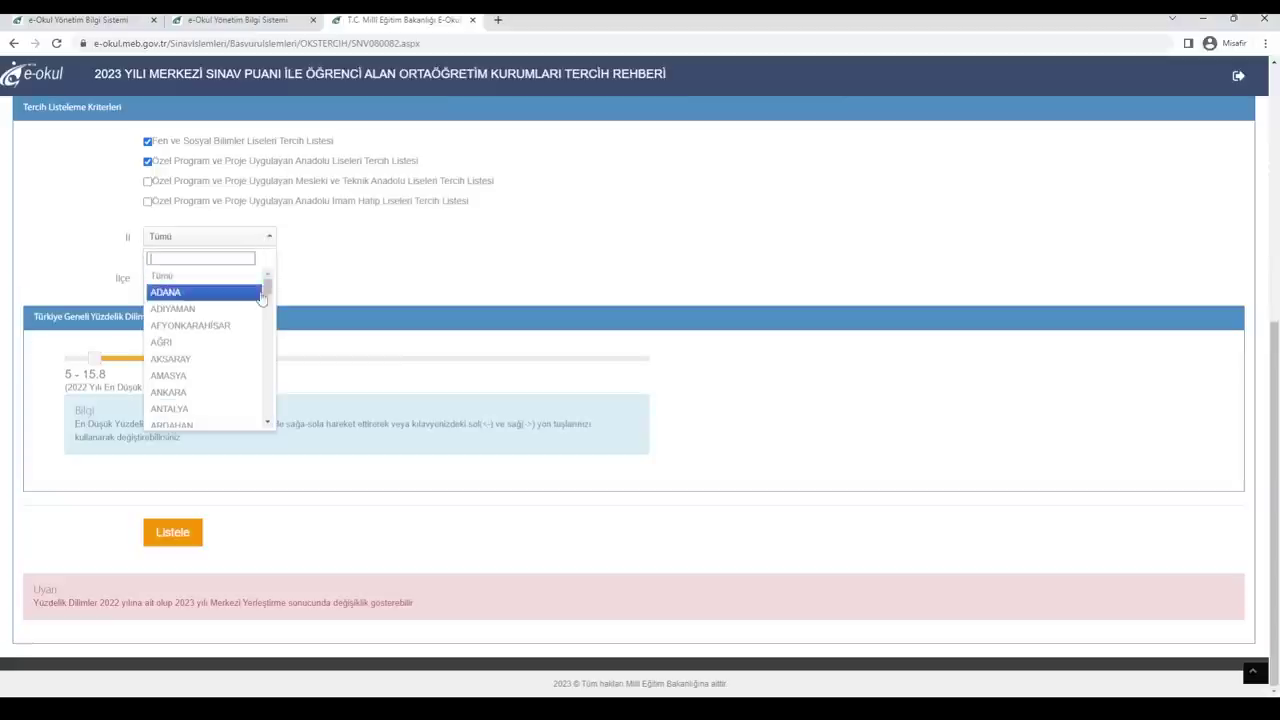
pyautogui.moveTo(266, 290); pyautogui.dragTo(233, 363)
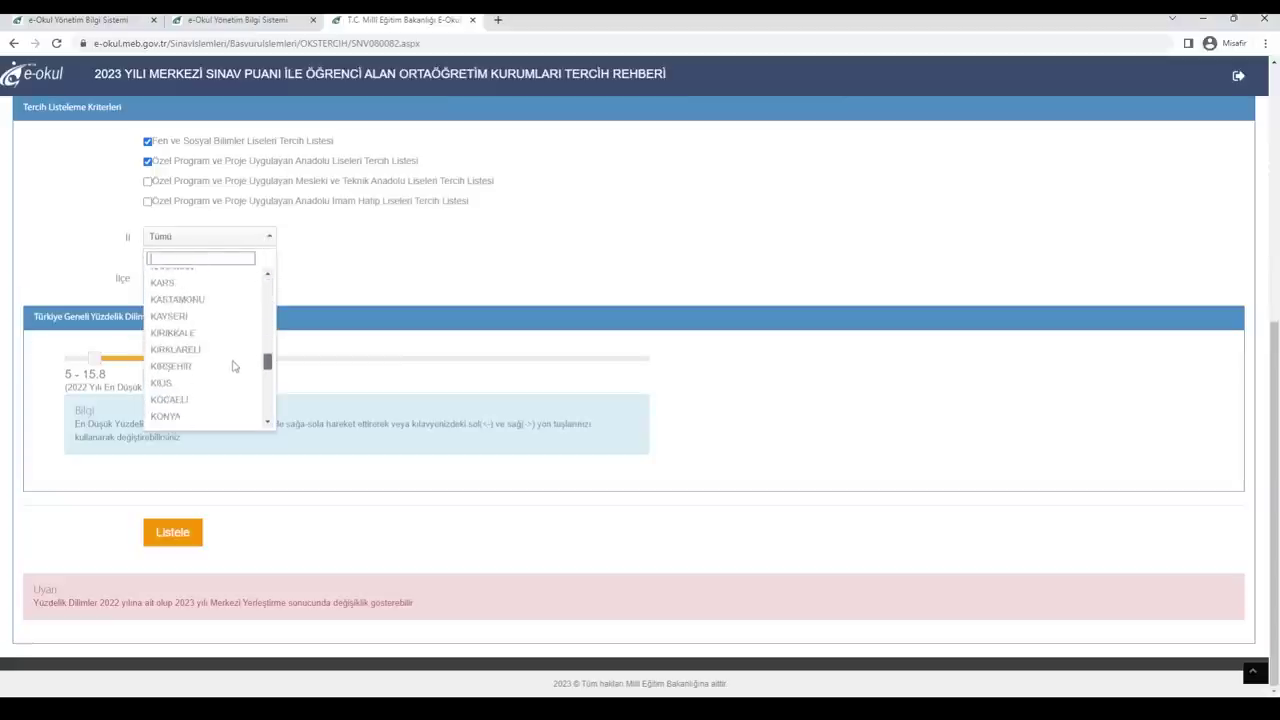
pyautogui.scroll(2, 230, 355)
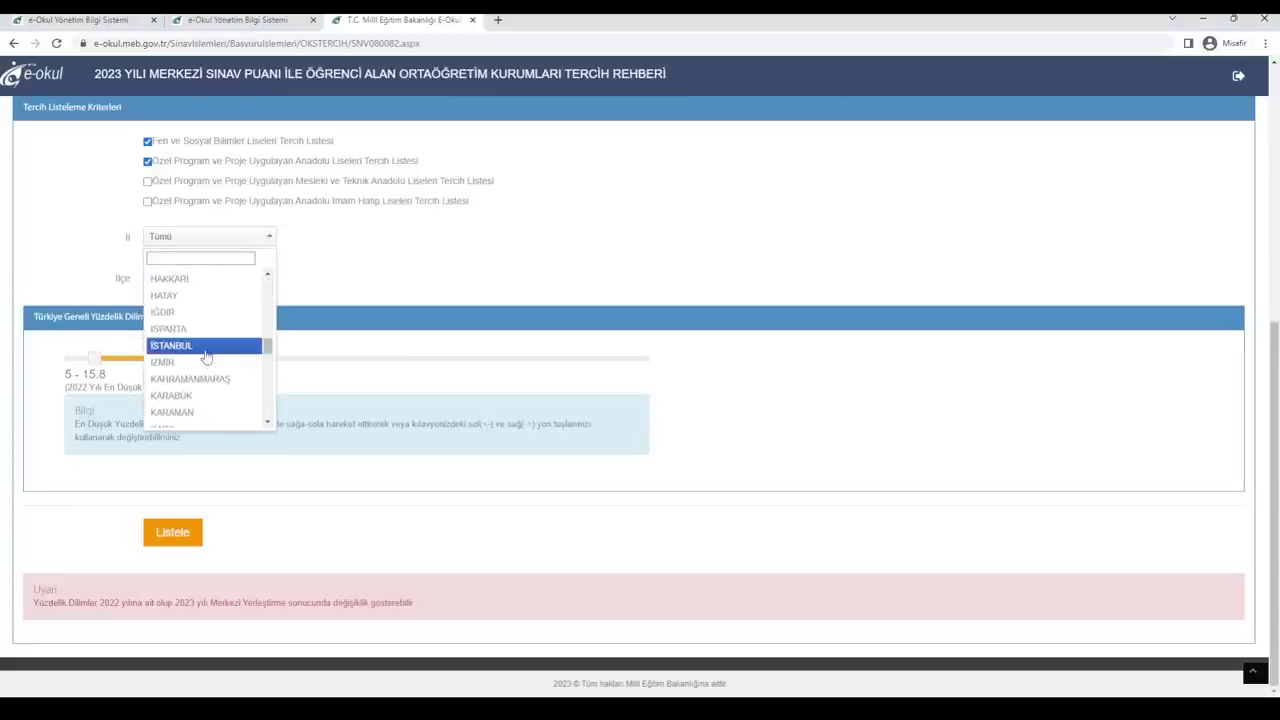
pyautogui.click(205, 345)
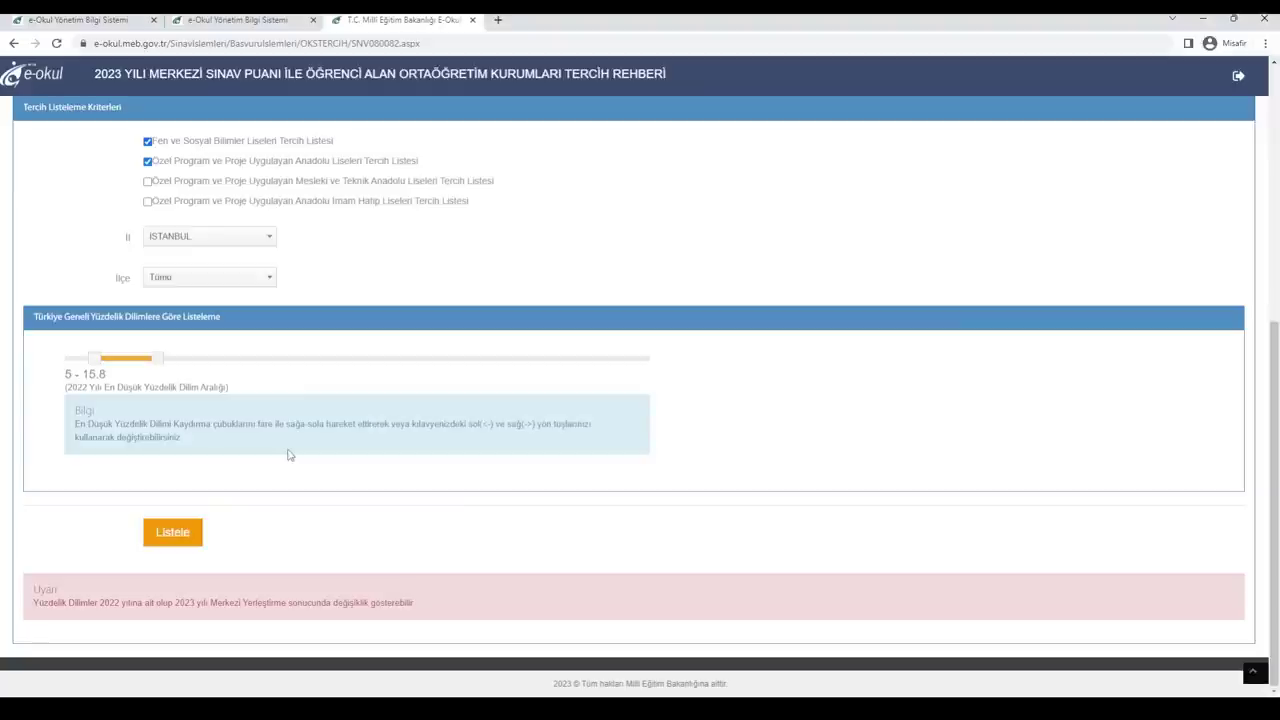
pyautogui.click(172, 532)
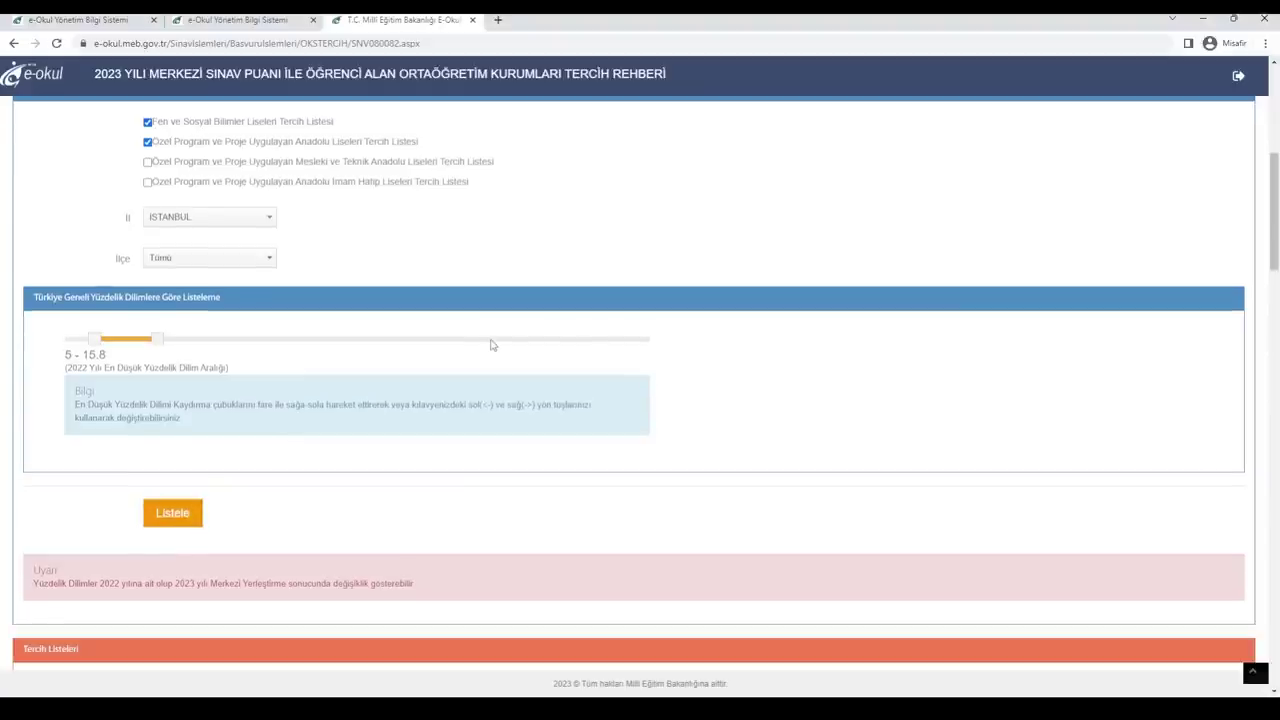
# Examine the listed İstanbul schools and their 2022 Türkiye-wide lowest percentile column.
pyautogui.scroll(-4, 490, 345)
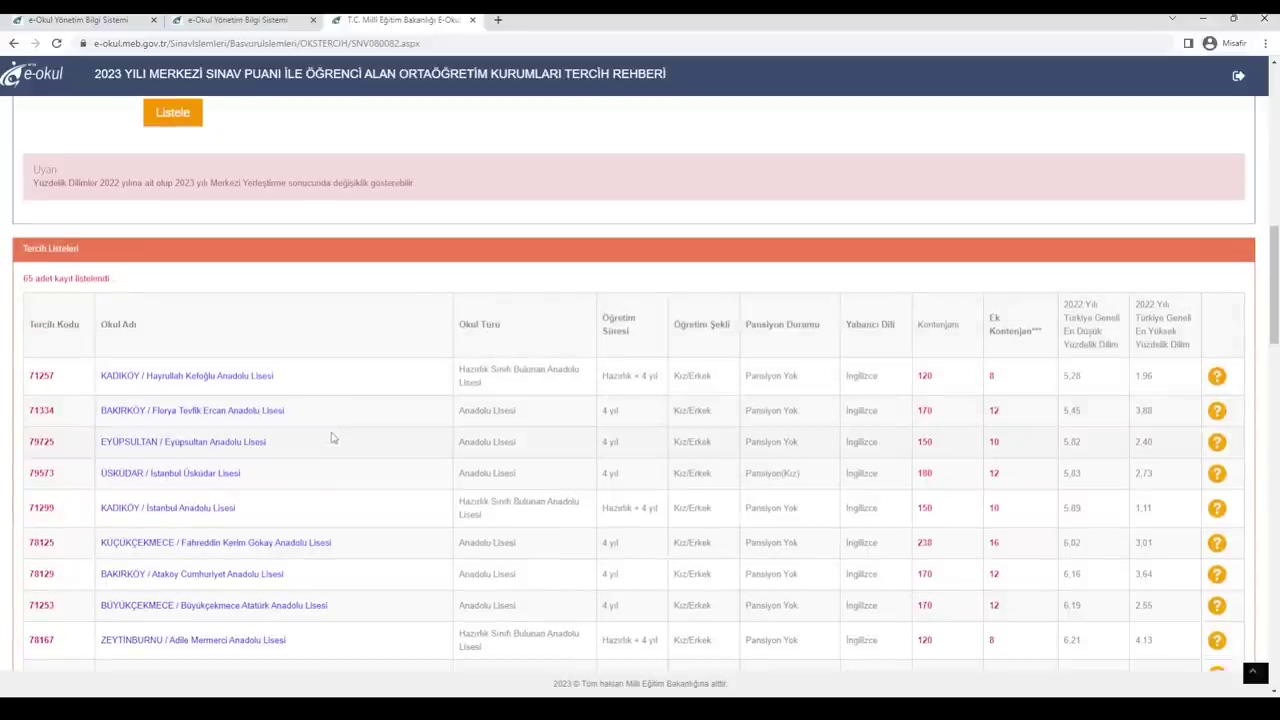
pyautogui.scroll(-1, 360, 440)
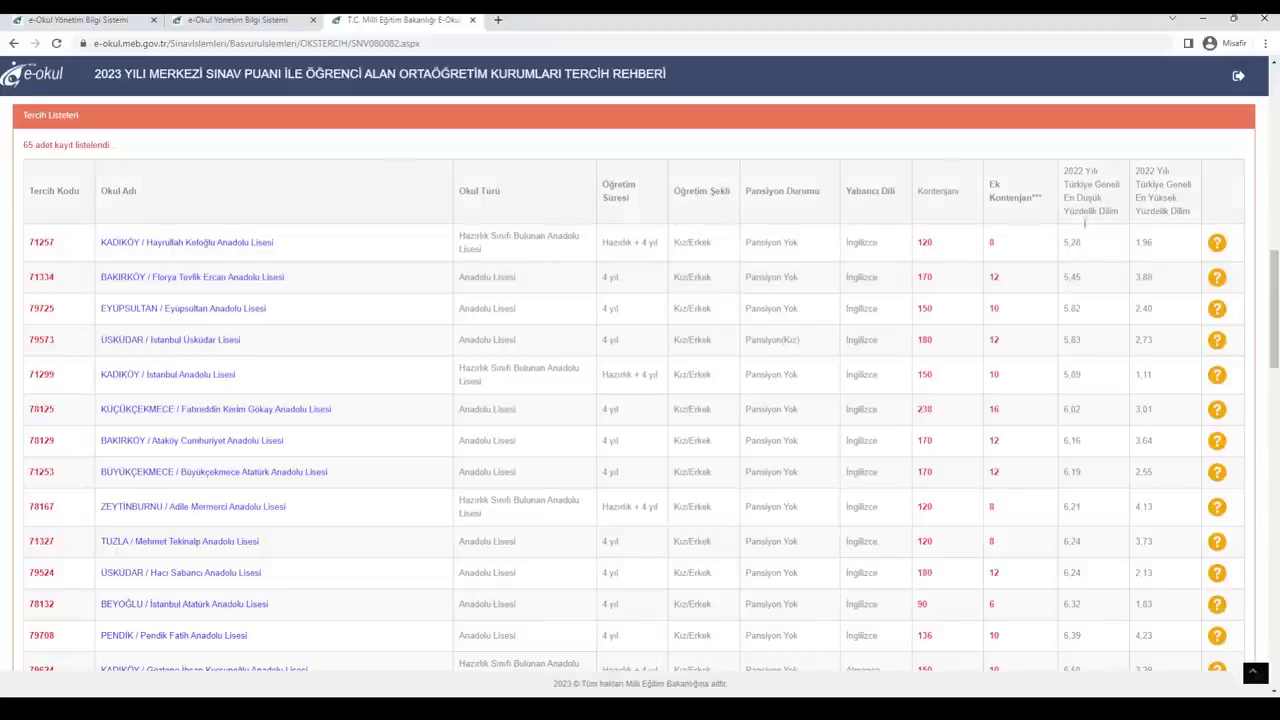
pyautogui.moveTo(1060, 185); pyautogui.dragTo(1122, 220)
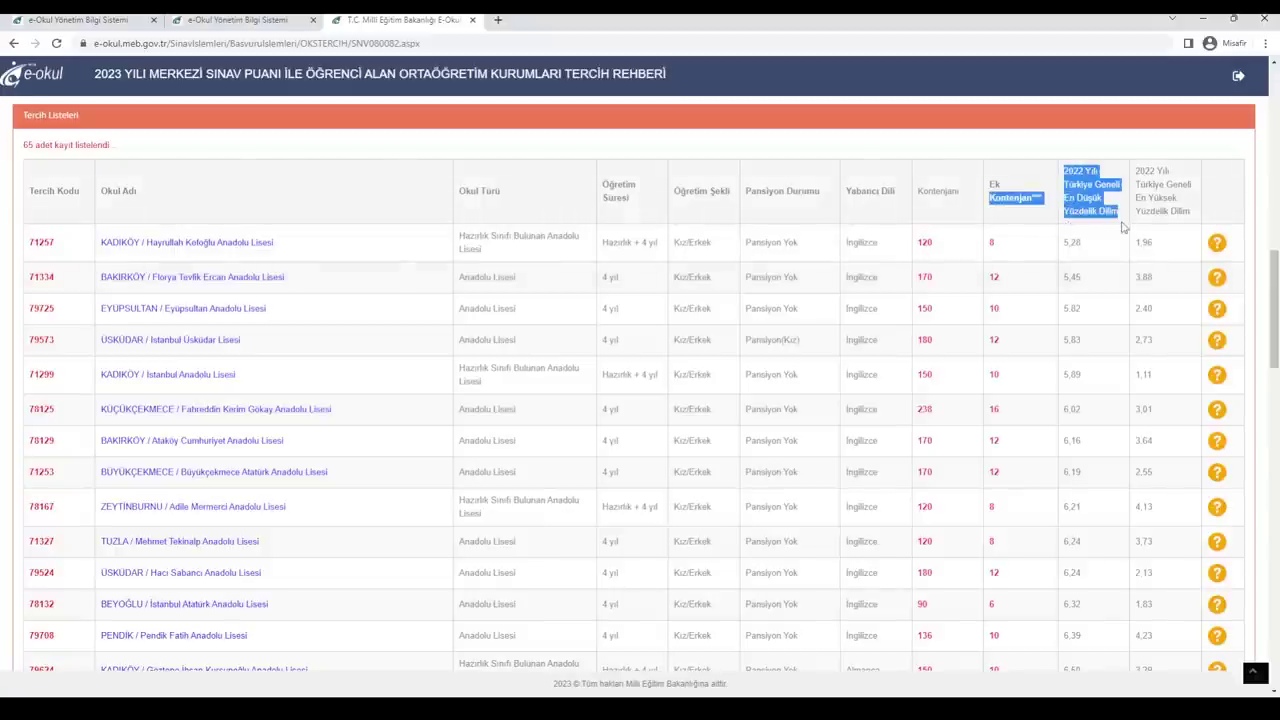
pyautogui.scroll(1, 1097, 305)
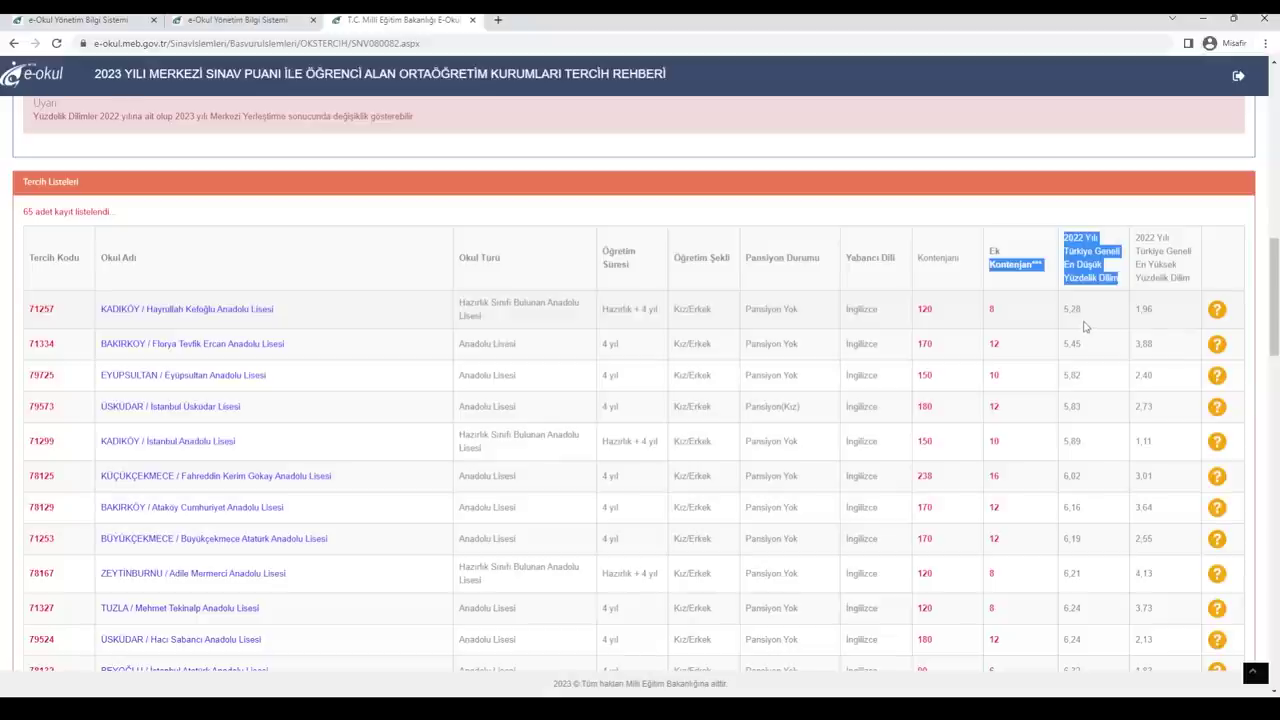
pyautogui.click(1090, 390)
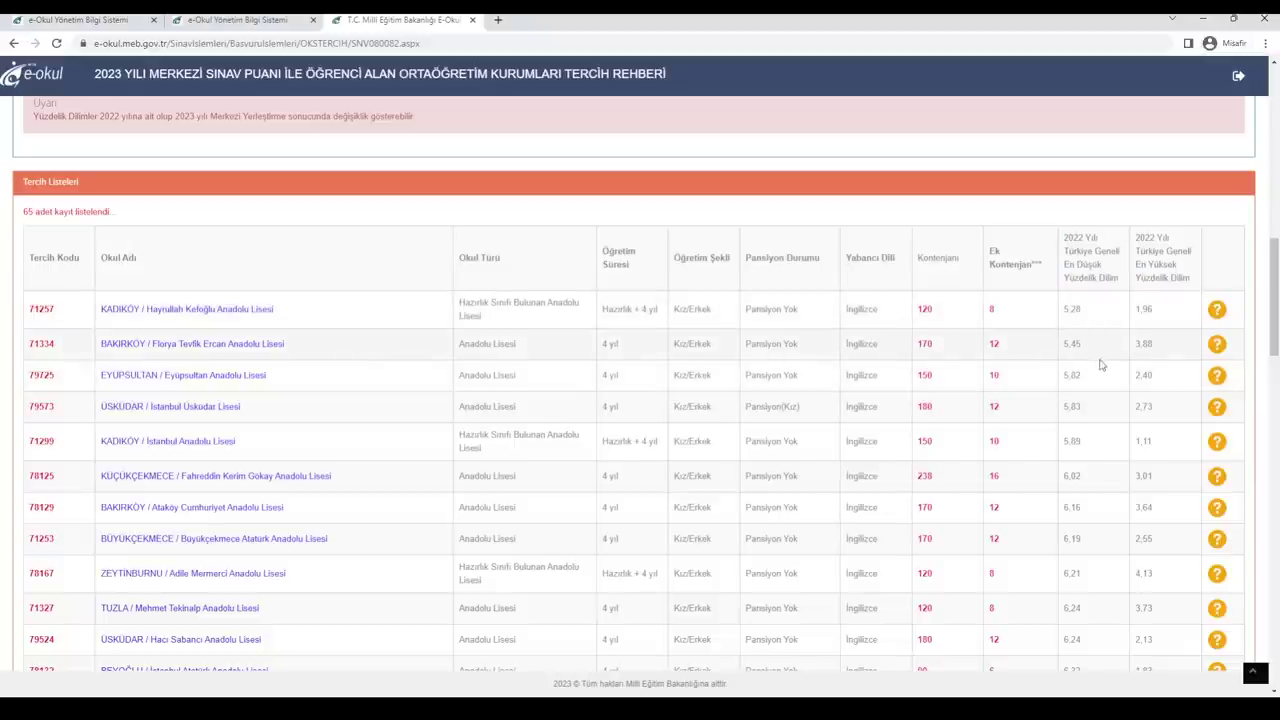
# Go through the rest of the school list, comparing the lowest percentiles of individual schools such as Esenyurt Nakipoğlu Cumhuriyet and Çatalca Anadolu Lisesi.
pyautogui.scroll(-10, 1104, 370)
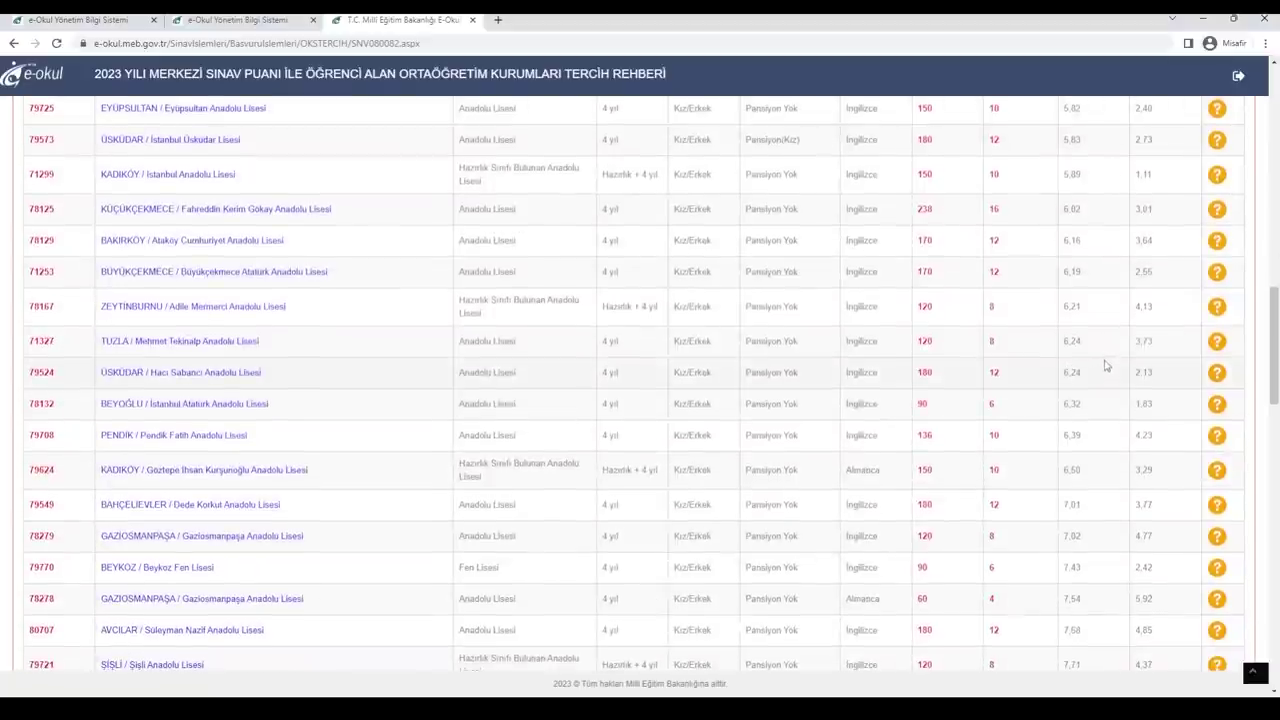
pyautogui.scroll(-4, 1106, 362)
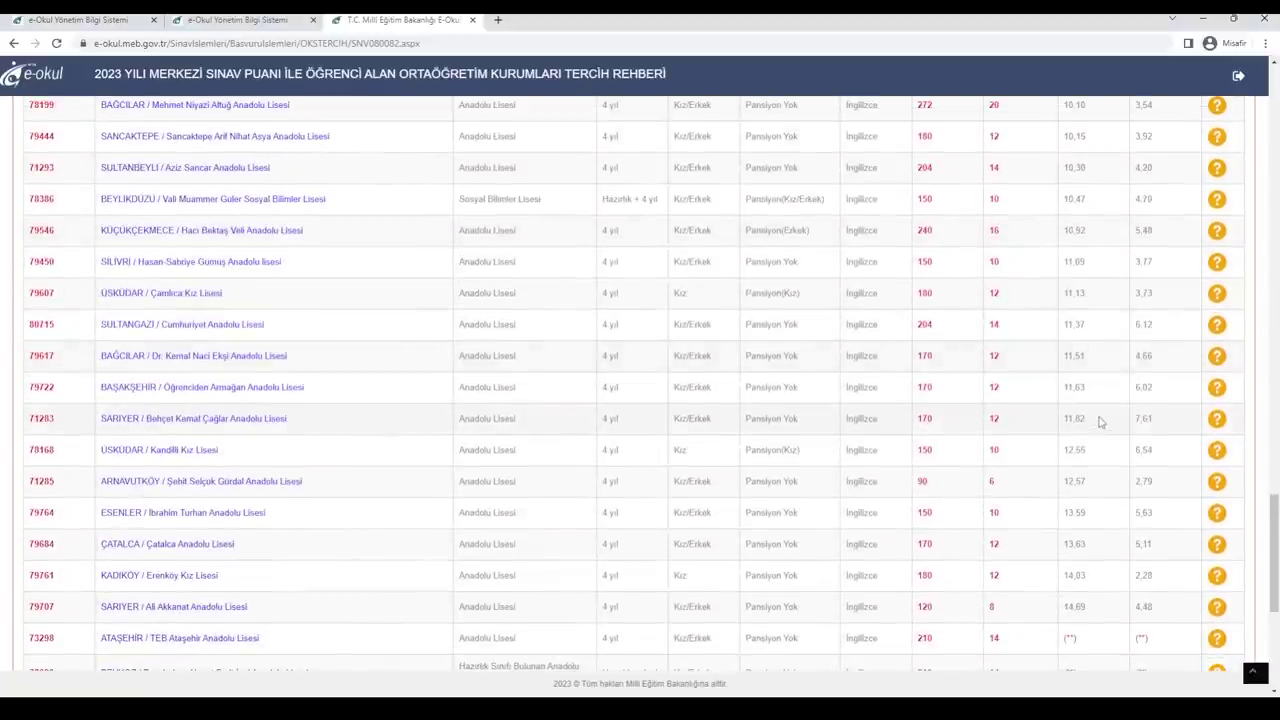
pyautogui.moveTo(1097, 421); pyautogui.dragTo(1053, 430)
pyautogui.moveTo(1090, 292); pyautogui.dragTo(1052, 299)
pyautogui.moveTo(1093, 230); pyautogui.dragTo(1048, 231)
pyautogui.scroll(3, 1099, 205)
pyautogui.moveTo(1097, 193); pyautogui.dragTo(1055, 188)
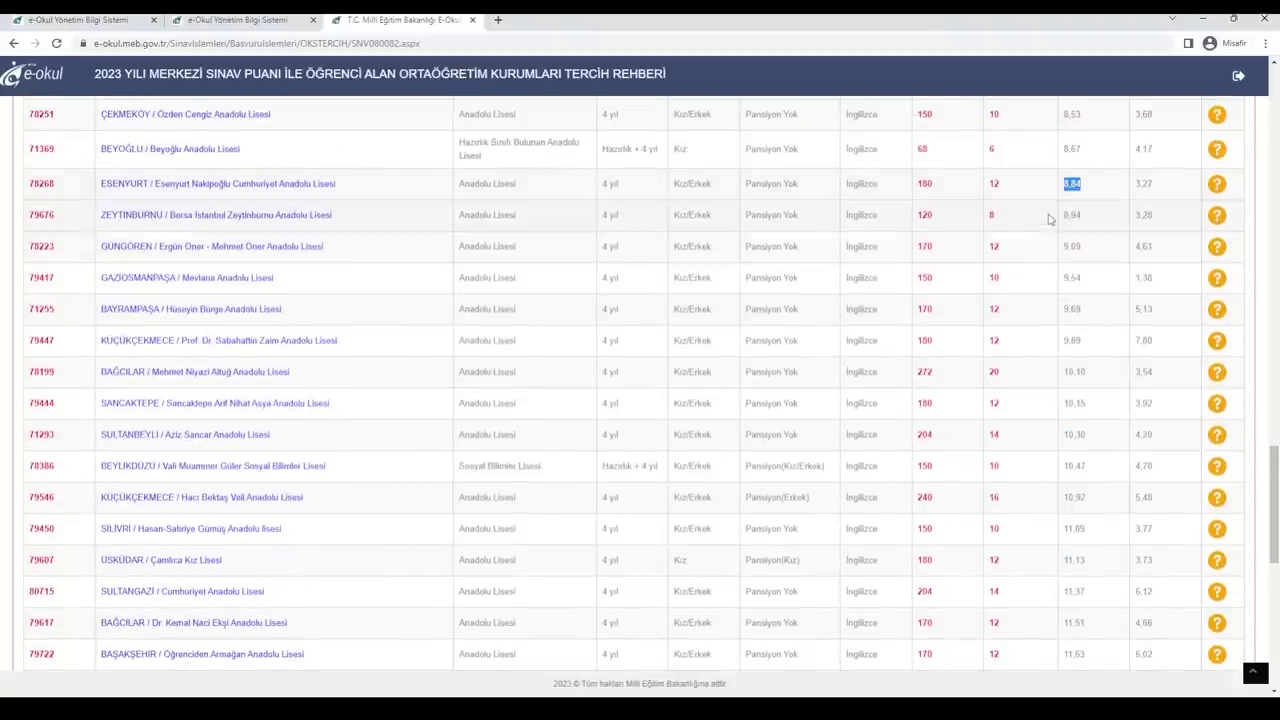
pyautogui.scroll(-6, 1086, 337)
pyautogui.doubleClick(1074, 340)
pyautogui.click(1092, 288)
pyautogui.moveTo(1092, 285); pyautogui.dragTo(1055, 288)
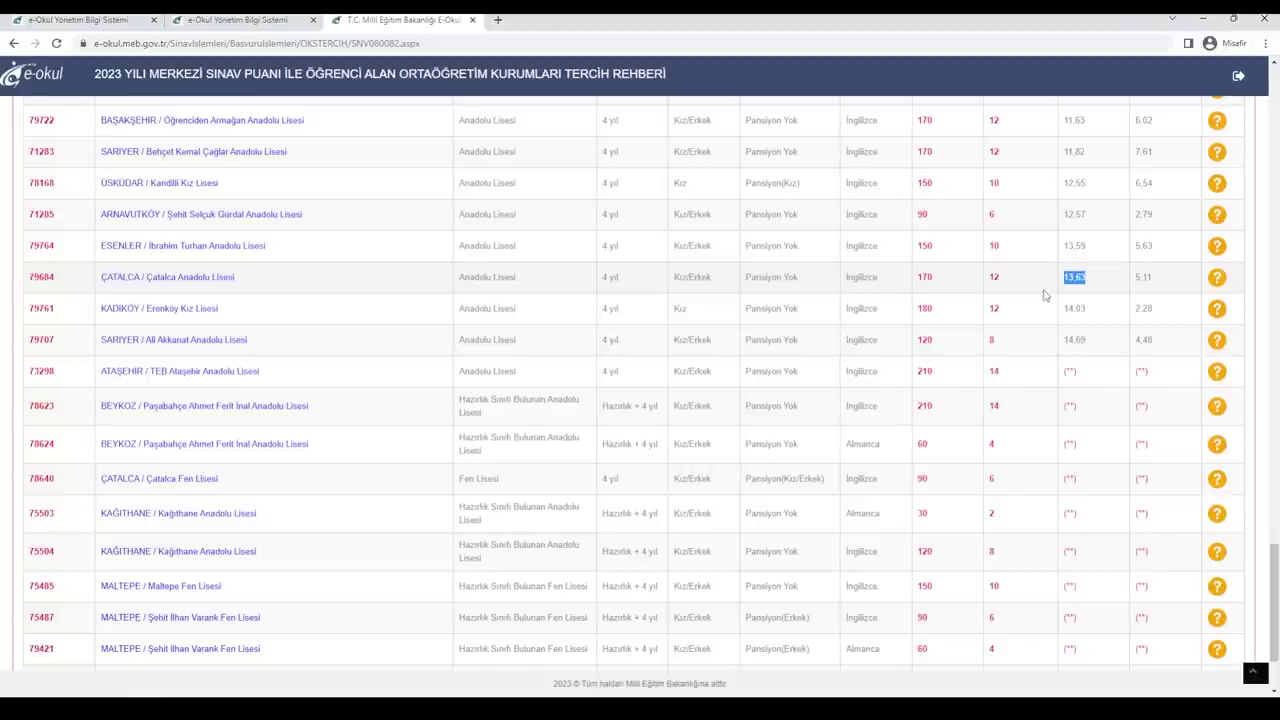
pyautogui.scroll(2, 957, 318)
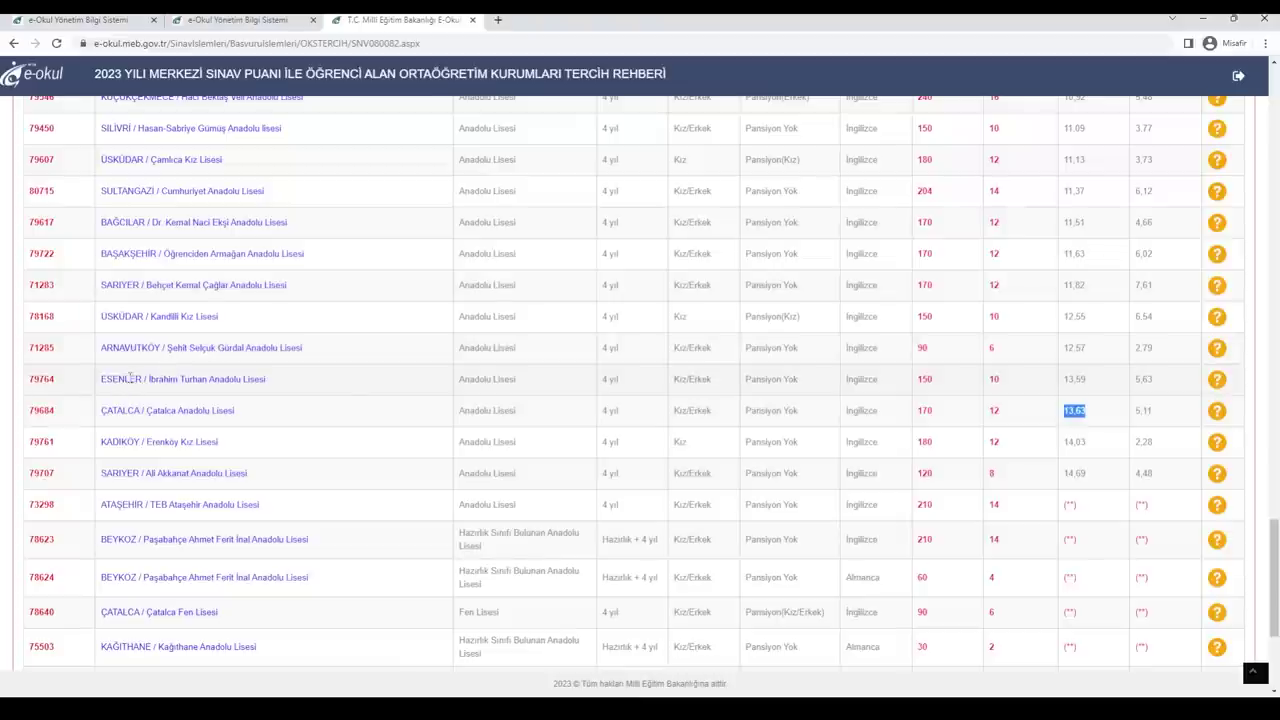
pyautogui.scroll(2, 505, 405)
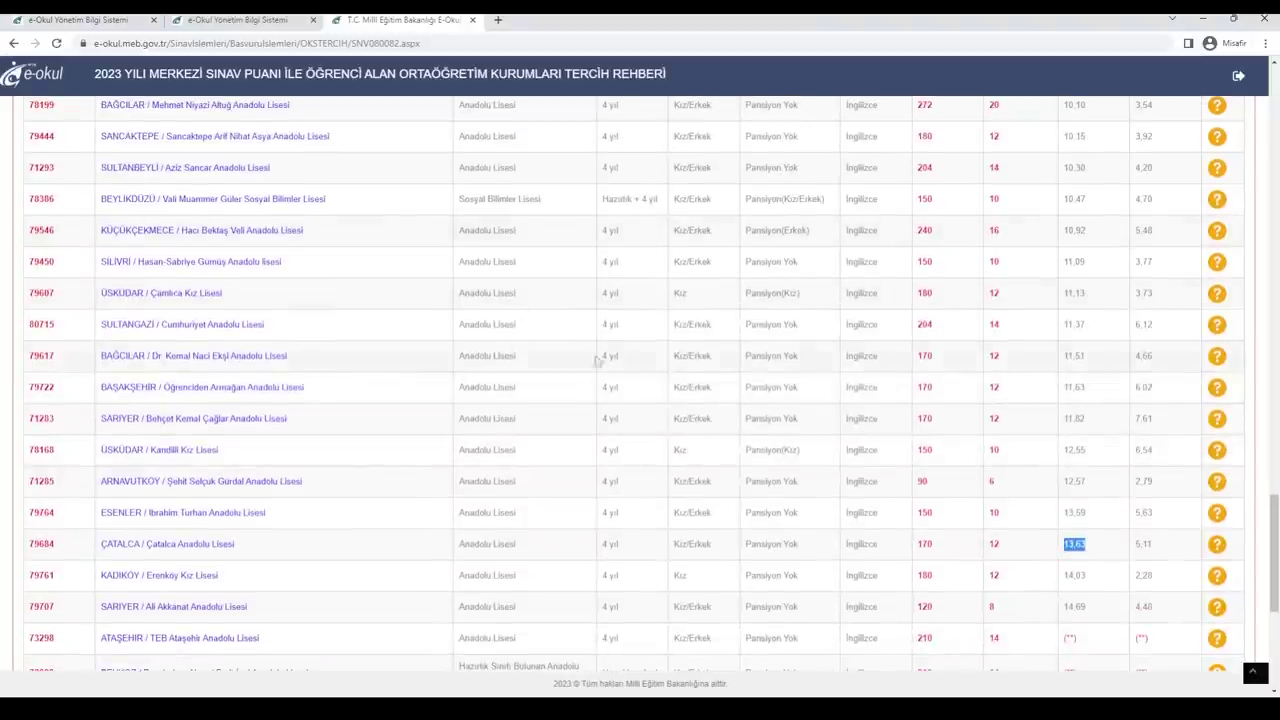
pyautogui.scroll(1, 615, 390)
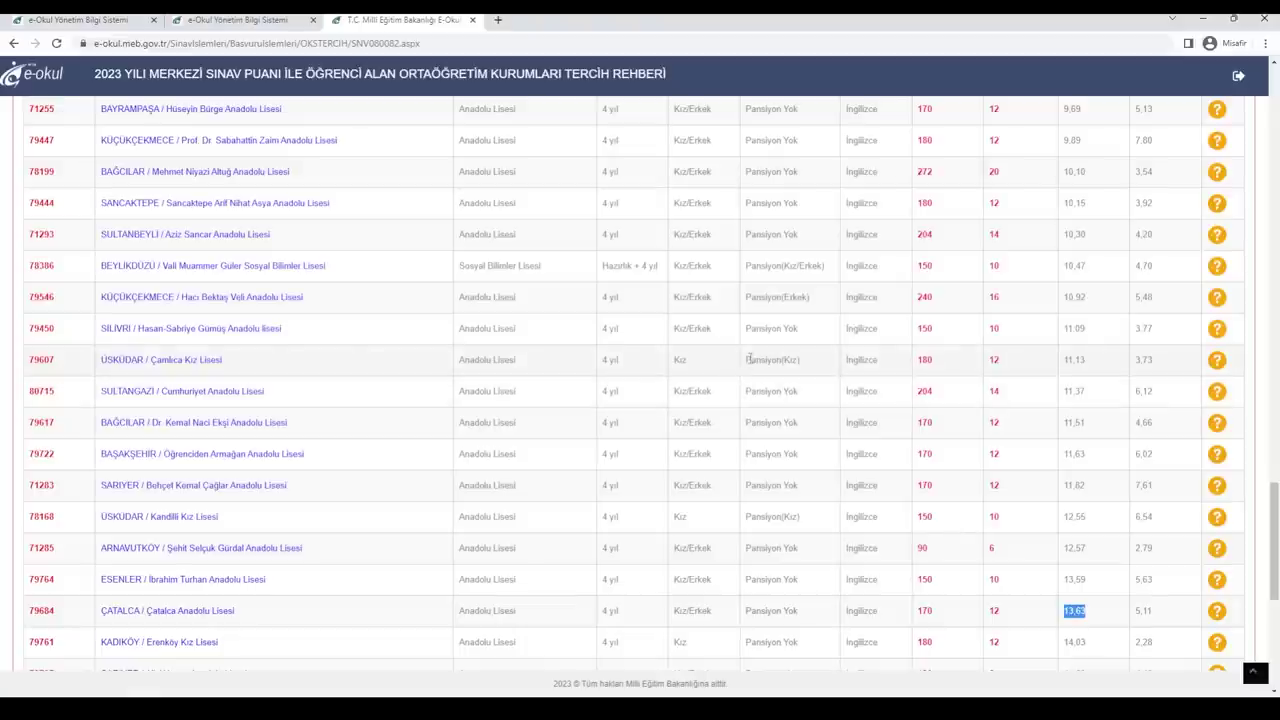
pyautogui.scroll(10, 748, 358)
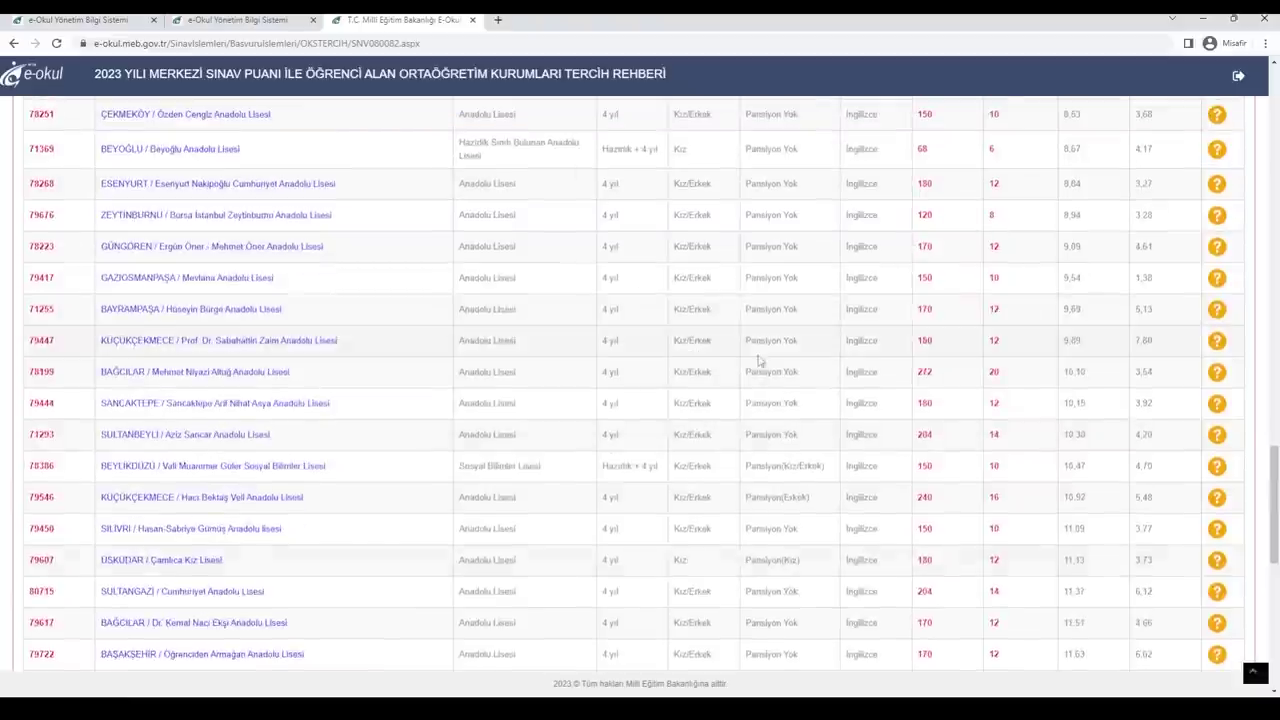
# Leave the guide, open the 2023 preference application entry from the e-Okul home page and submit the completed student login form.
pyautogui.click(13, 44)
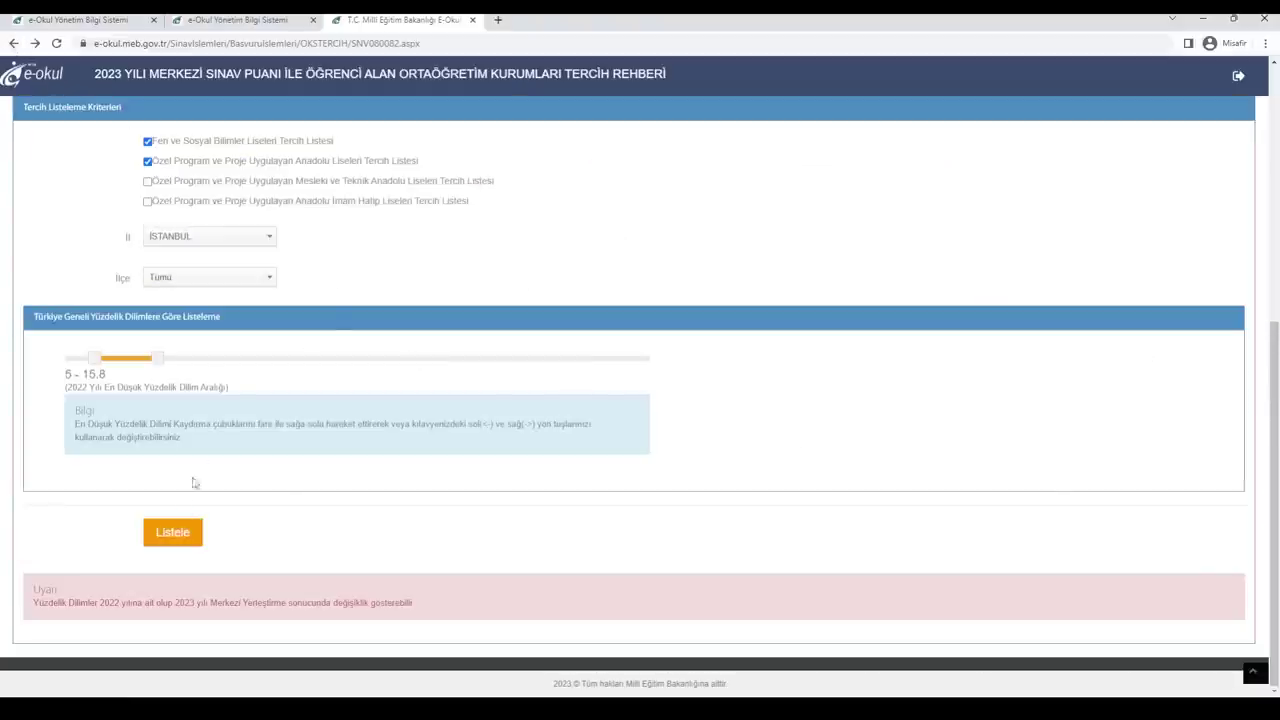
pyautogui.scroll(1, 196, 478)
pyautogui.click(12, 44)
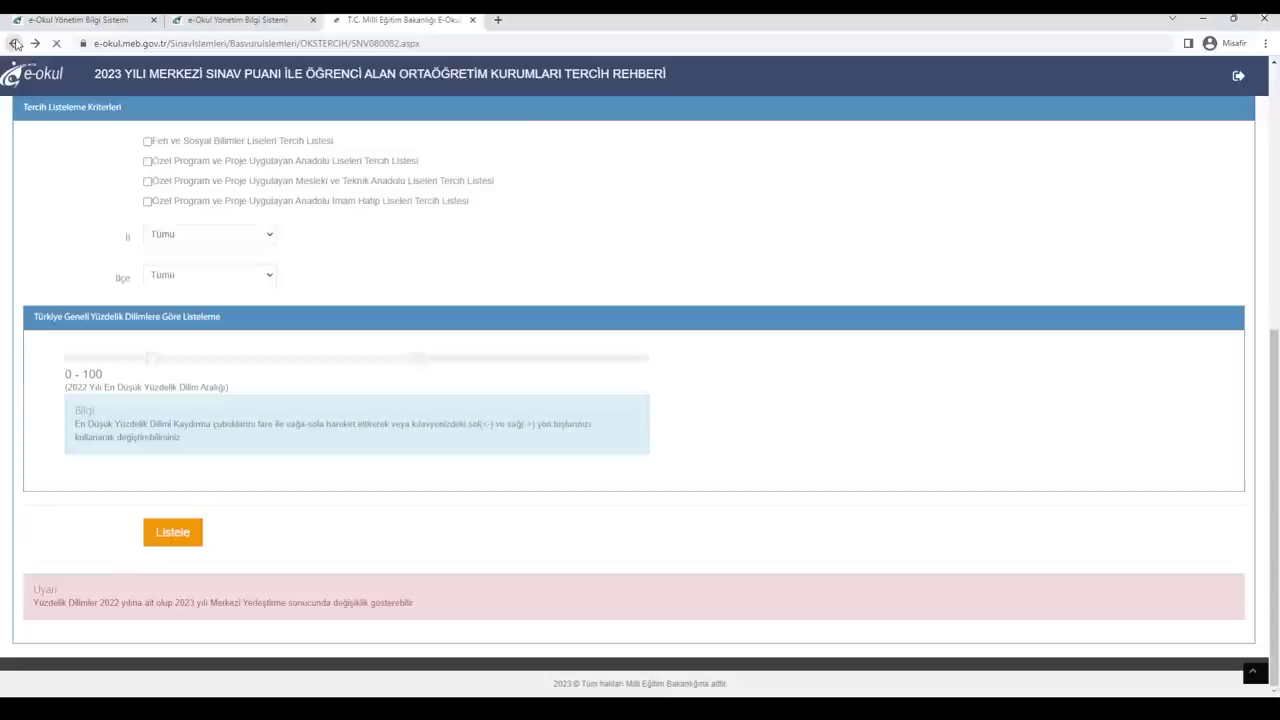
pyautogui.click(75, 20)
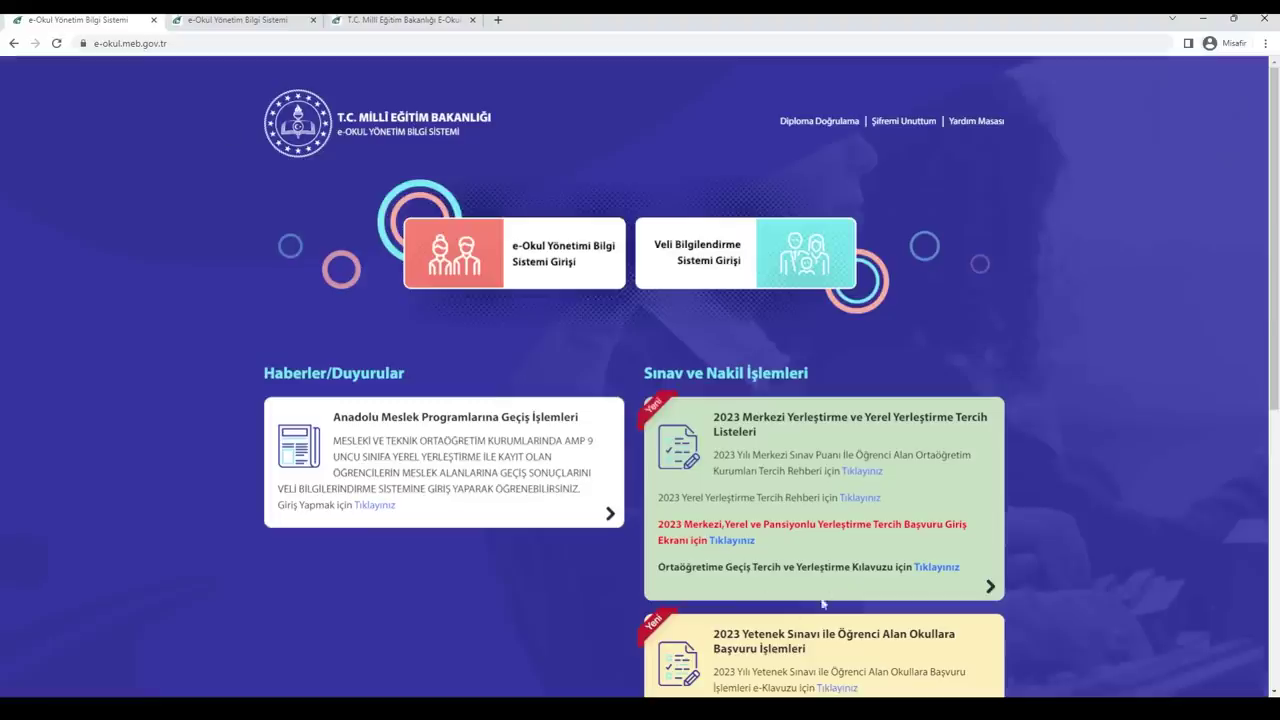
pyautogui.click(731, 542)
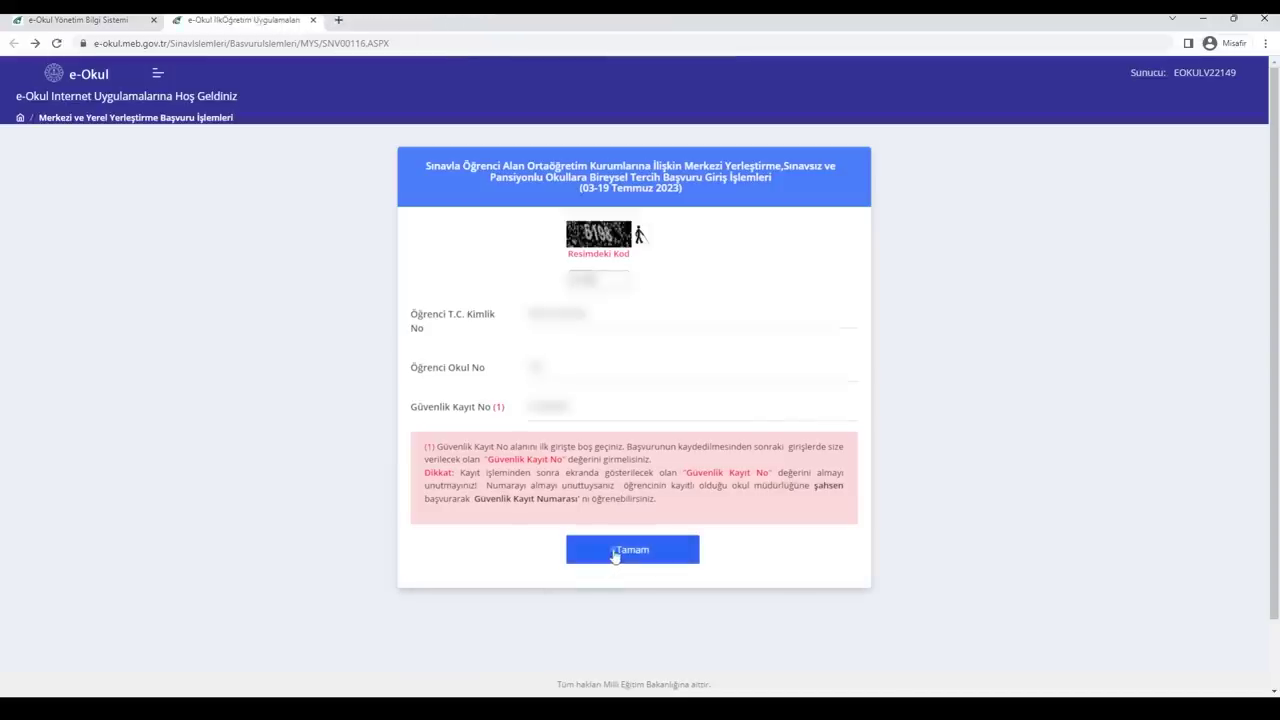
pyautogui.click(613, 552)
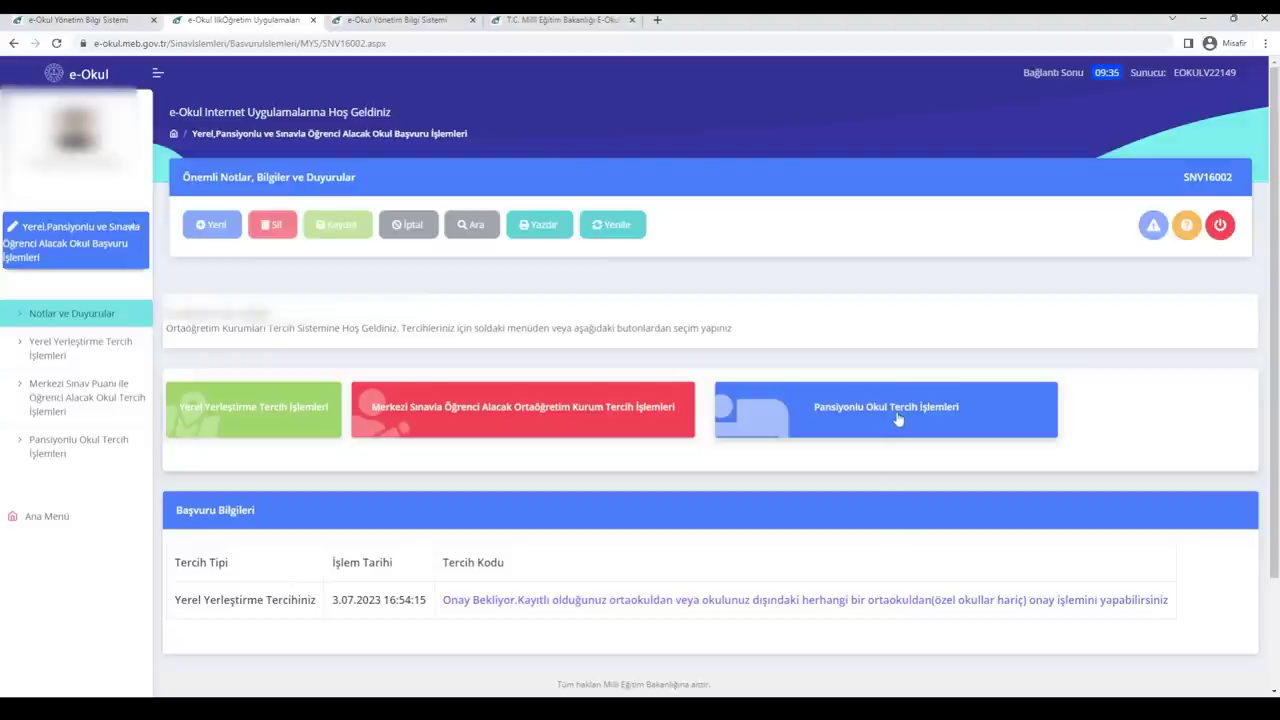
# Open the central exam school preference page and list the Fen ve Sosyal Bilimler Liseleri for İstanbul.
pyautogui.click(560, 409)
pyautogui.scroll(-5, 617, 418)
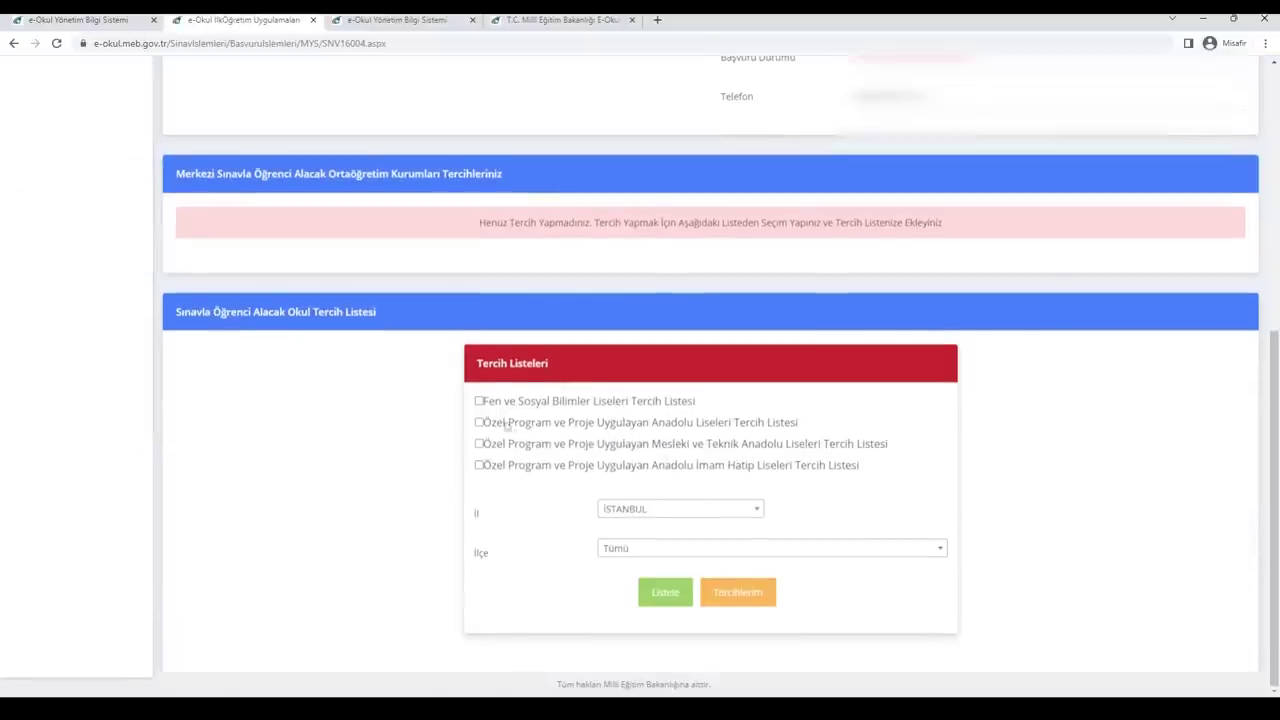
pyautogui.click(478, 401)
pyautogui.click(664, 593)
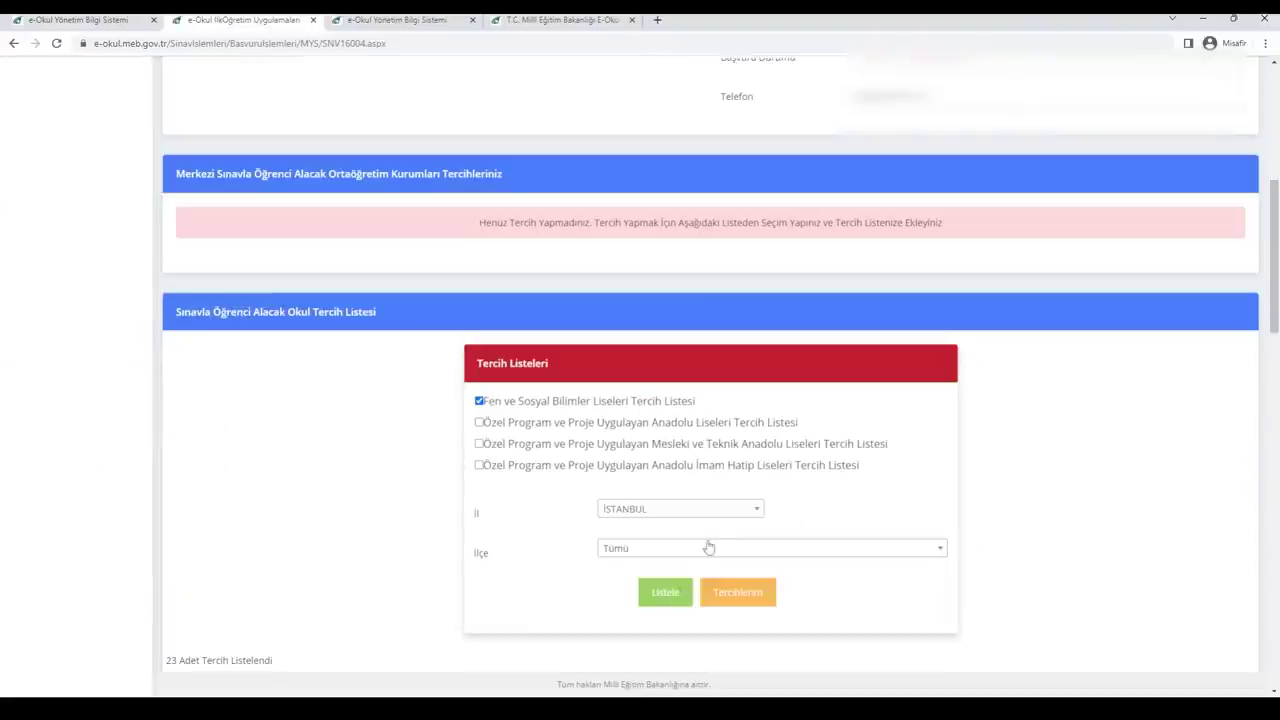
pyautogui.scroll(-4, 783, 569)
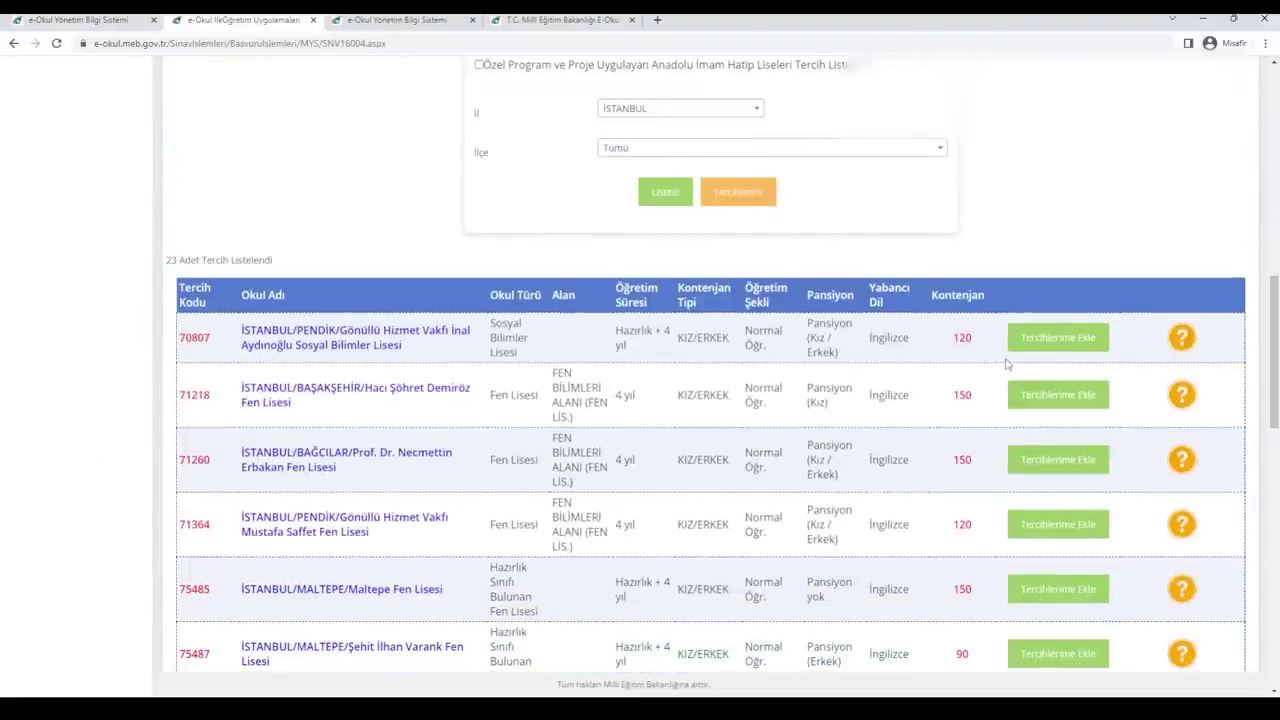
# Add Hacı Şöhret Demiröz (71218), Dr.Vasıf Topçu (78227) and Prof Dr. Fuat Sezgin (79449) Fen Lisesi to the central exam preferences.
pyautogui.click(1042, 404)
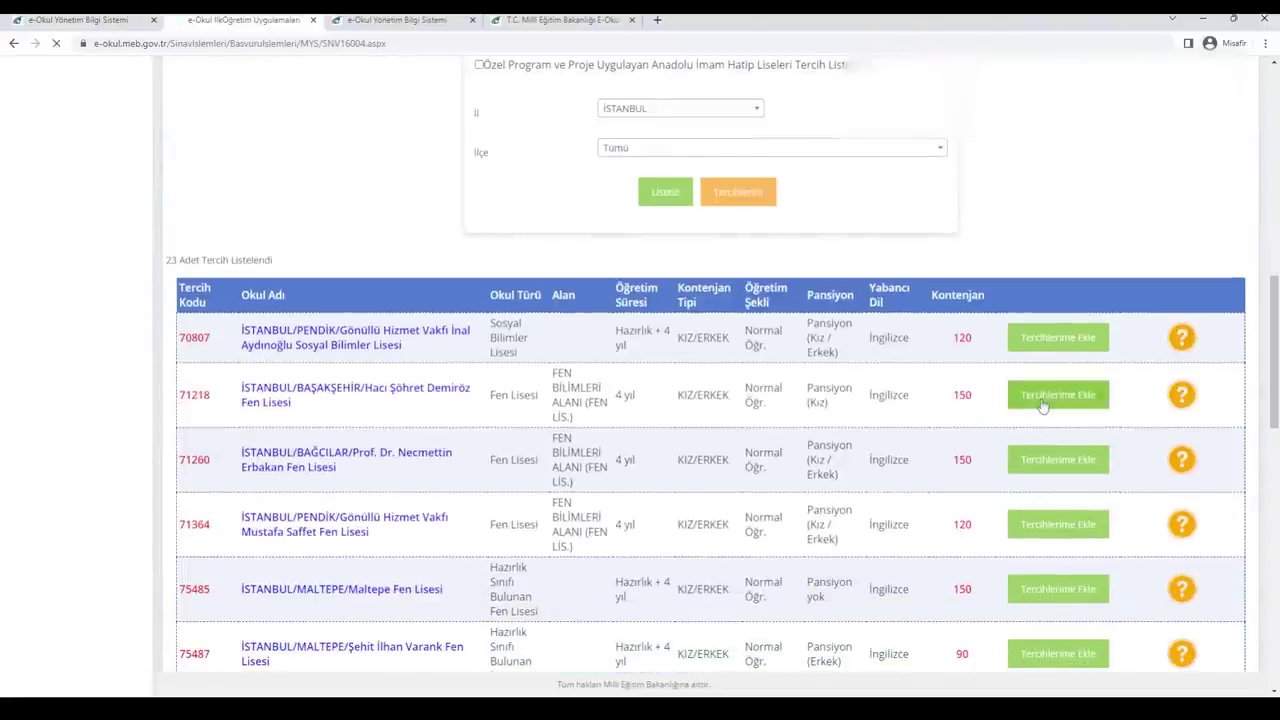
pyautogui.scroll(-2, 1046, 540)
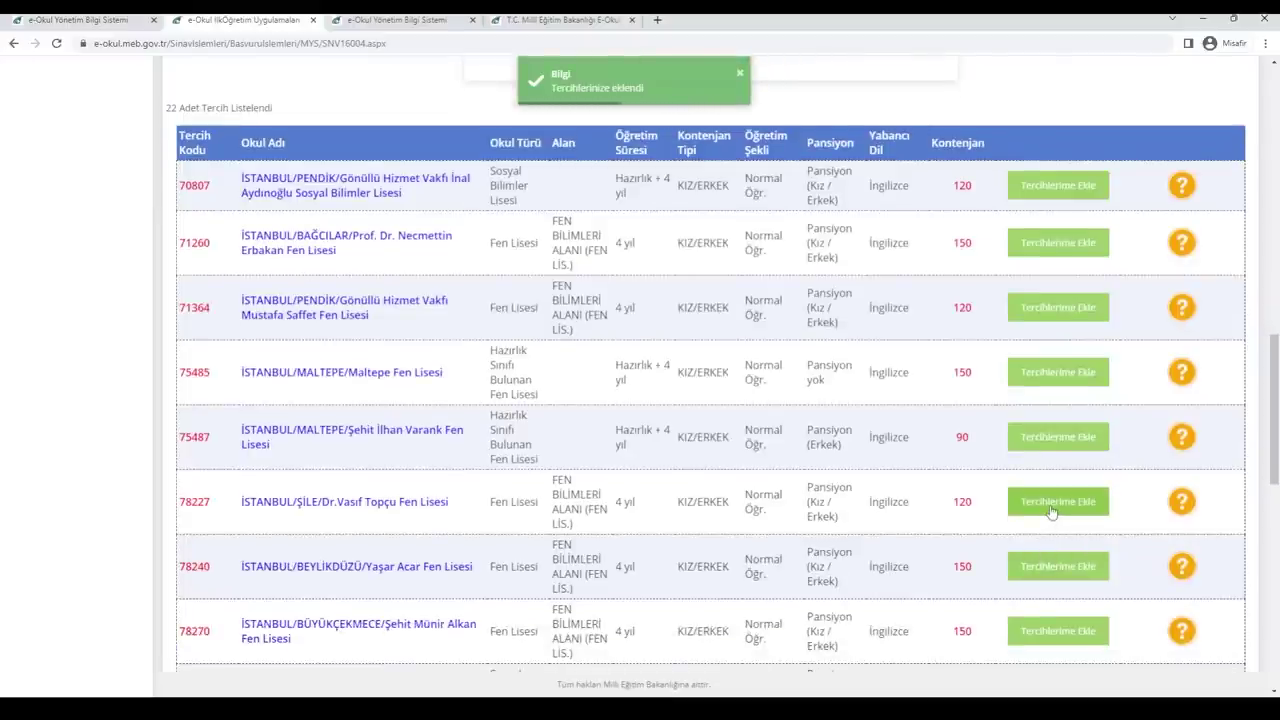
pyautogui.click(1051, 512)
pyautogui.scroll(-3, 1060, 570)
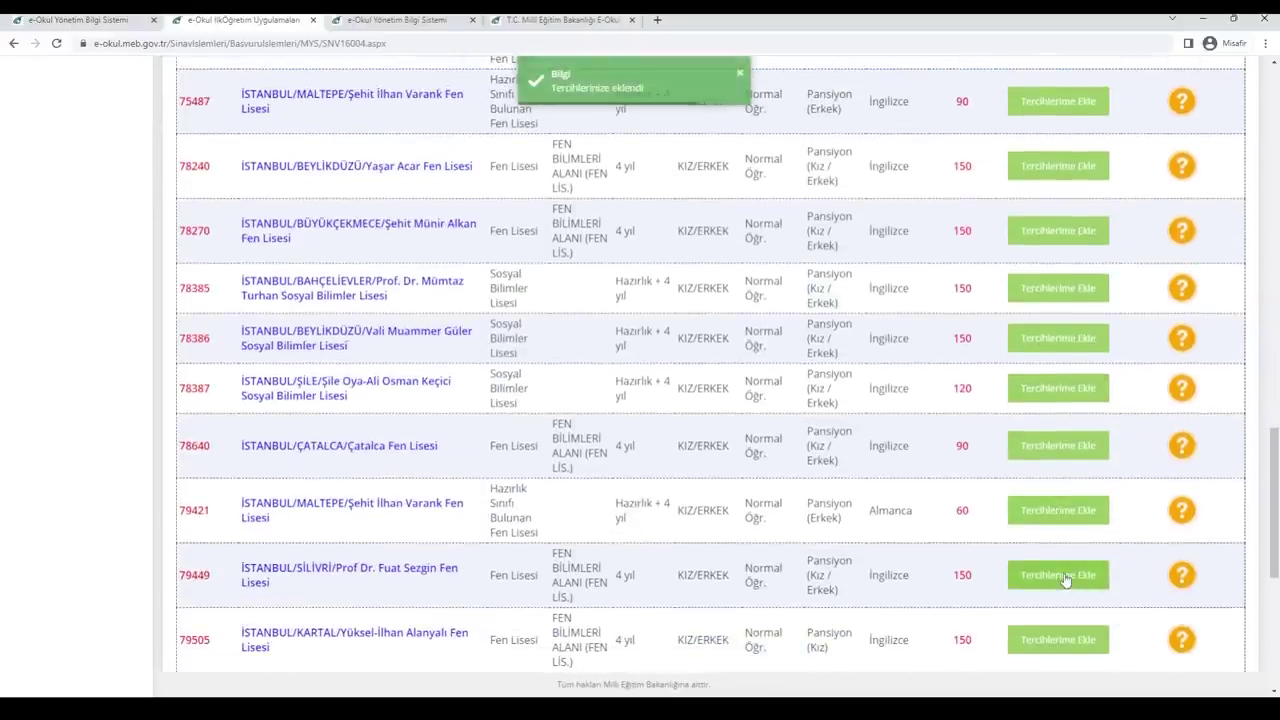
pyautogui.click(1064, 577)
# Reorder the preferences by moving Dr.Vasıf Topçu Fen Lisesi up to first place and Hacı Şöhret Demiröz Fen Lisesi down to third.
pyautogui.scroll(5, 948, 435)
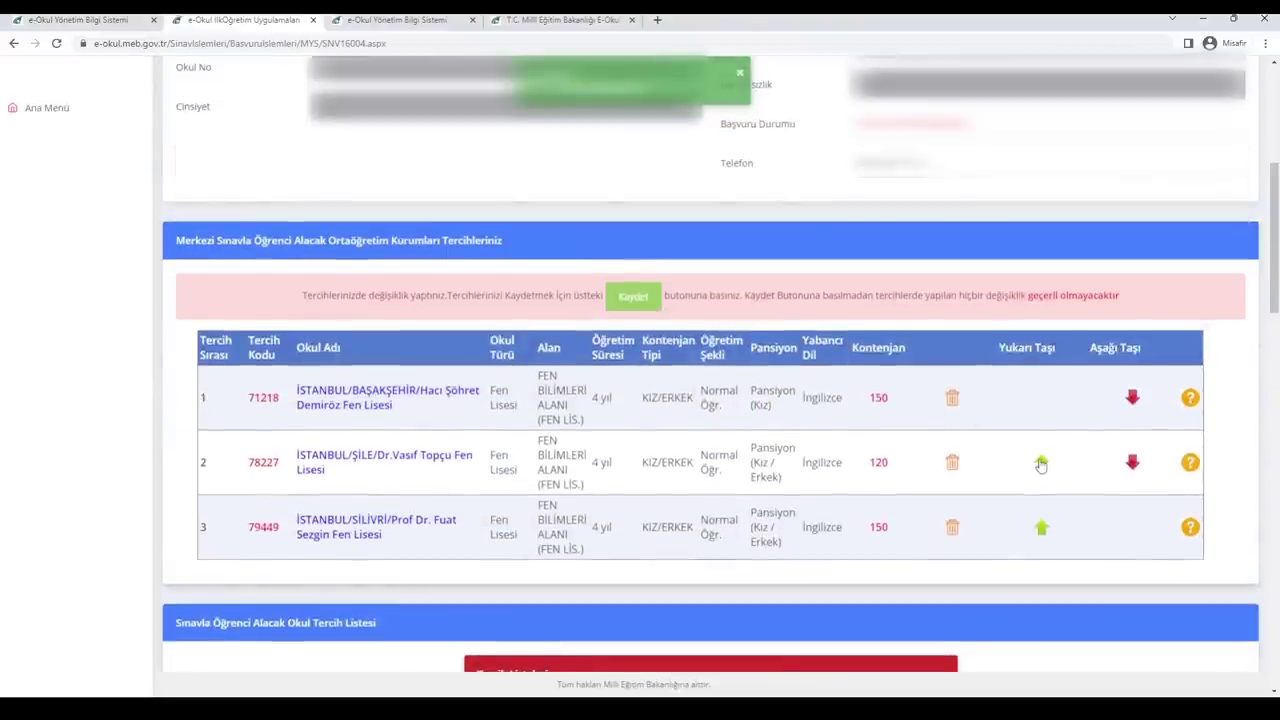
pyautogui.click(1041, 461)
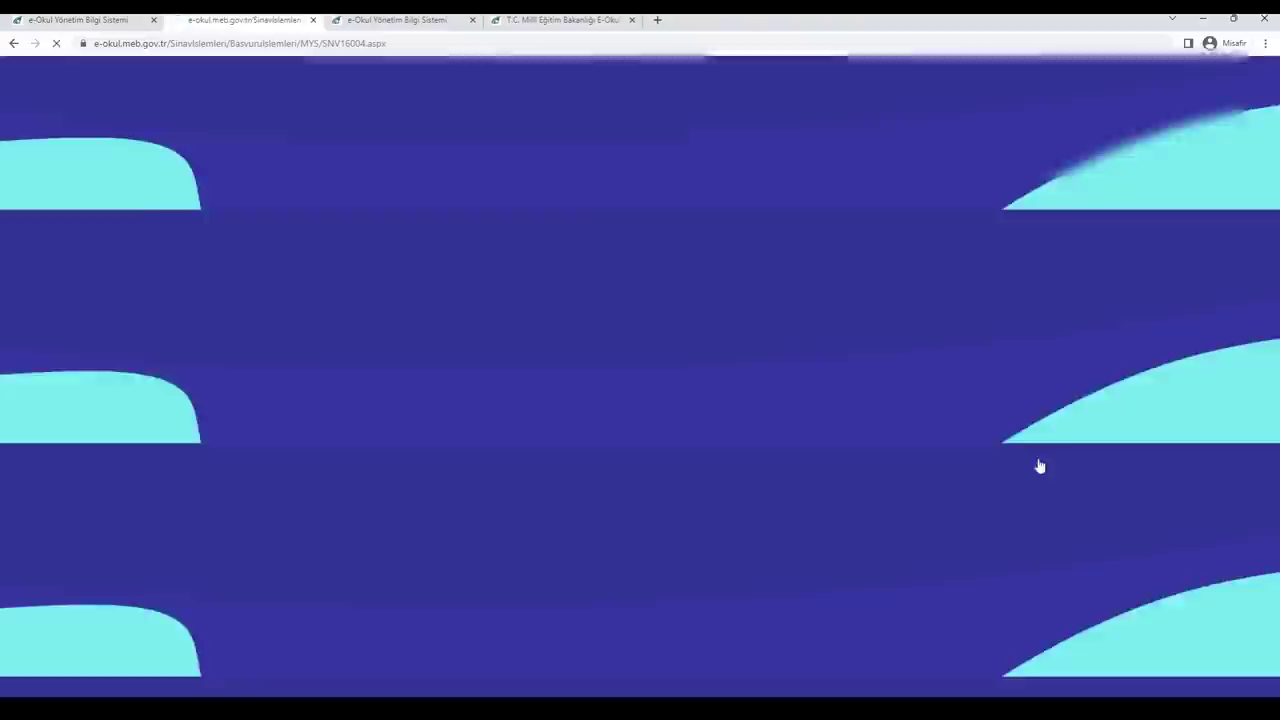
pyautogui.click(1132, 462)
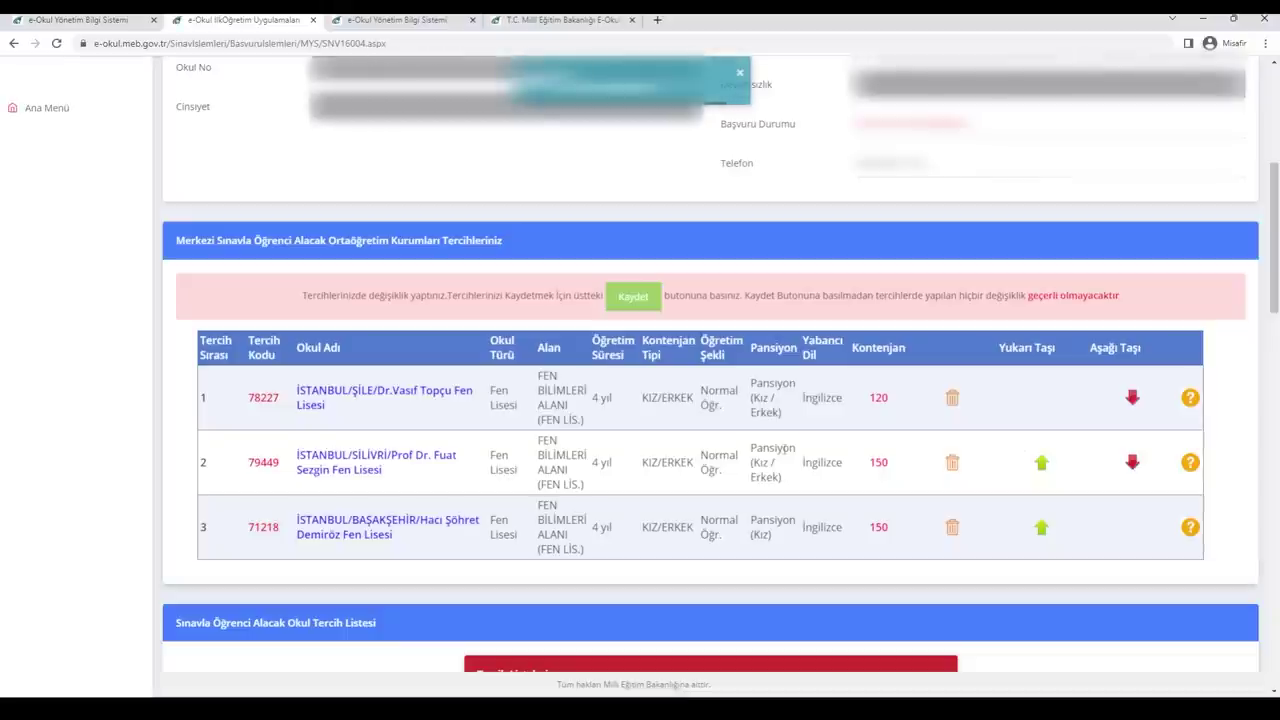